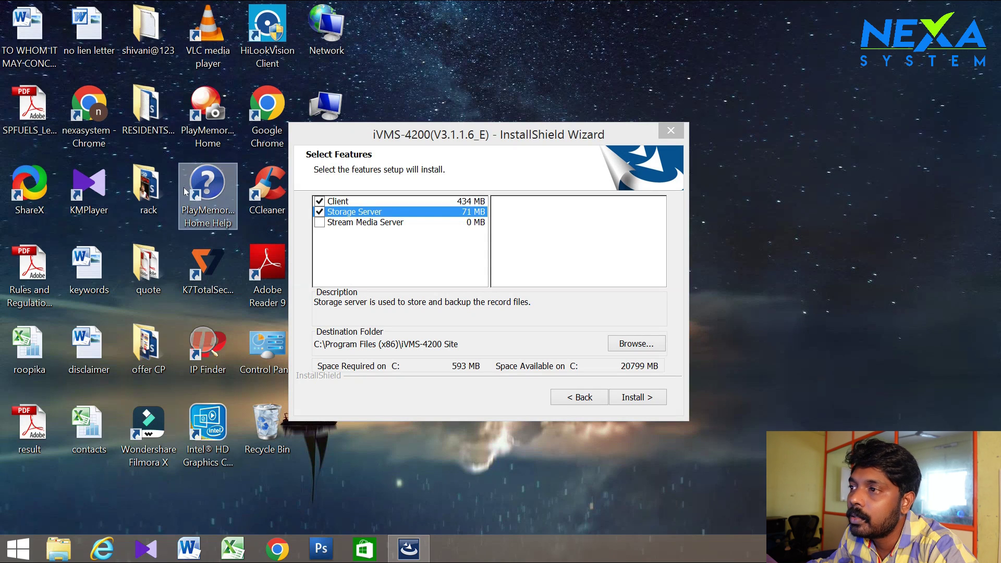
Begin installing iVMS-4200, confirming Yes to clear the old installation directory
{"action": "left_click_drag", "start_coordinate": [386, 135], "coordinate": [358, 138]}
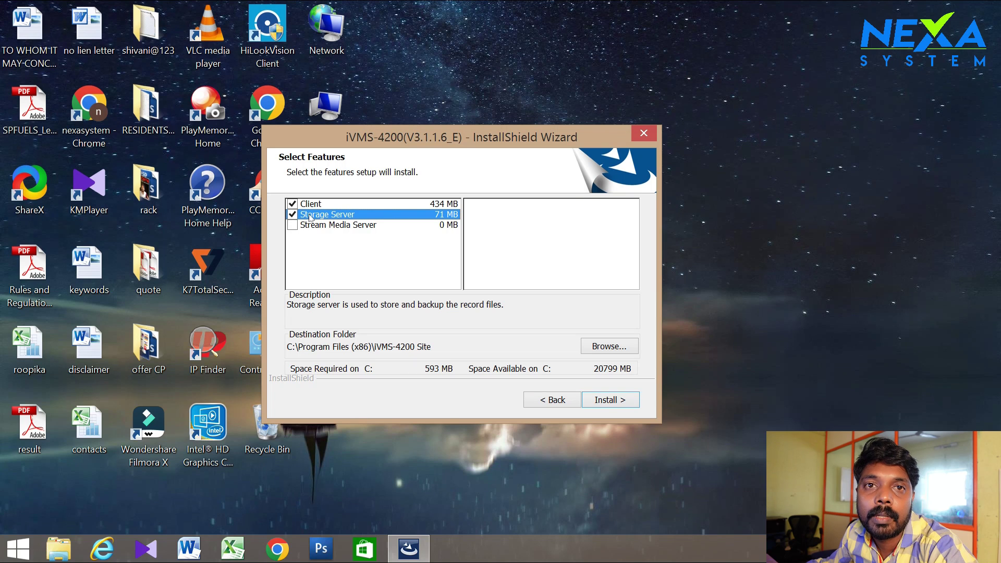
{"action": "left_click", "coordinate": [610, 399]}
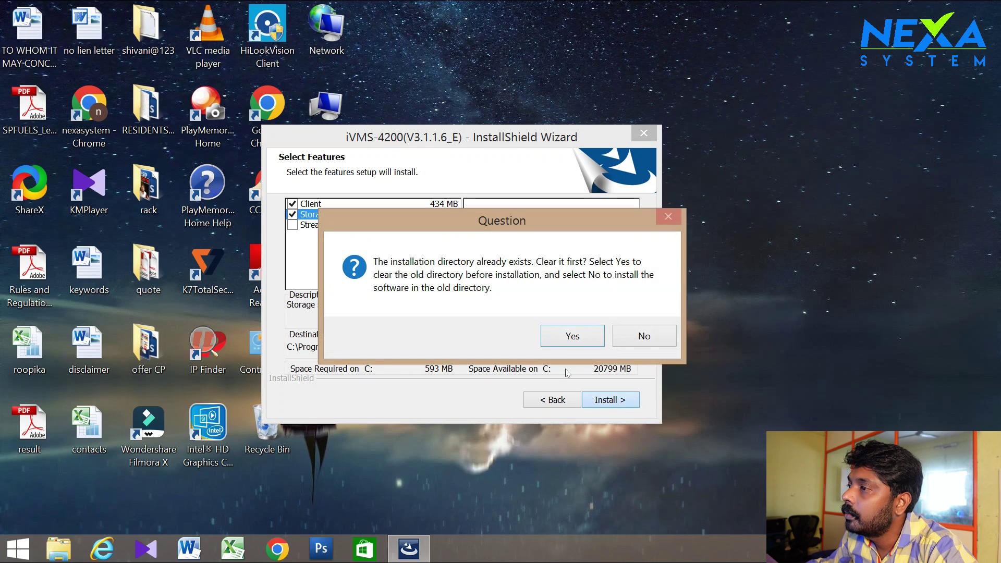
{"action": "left_click", "coordinate": [573, 337]}
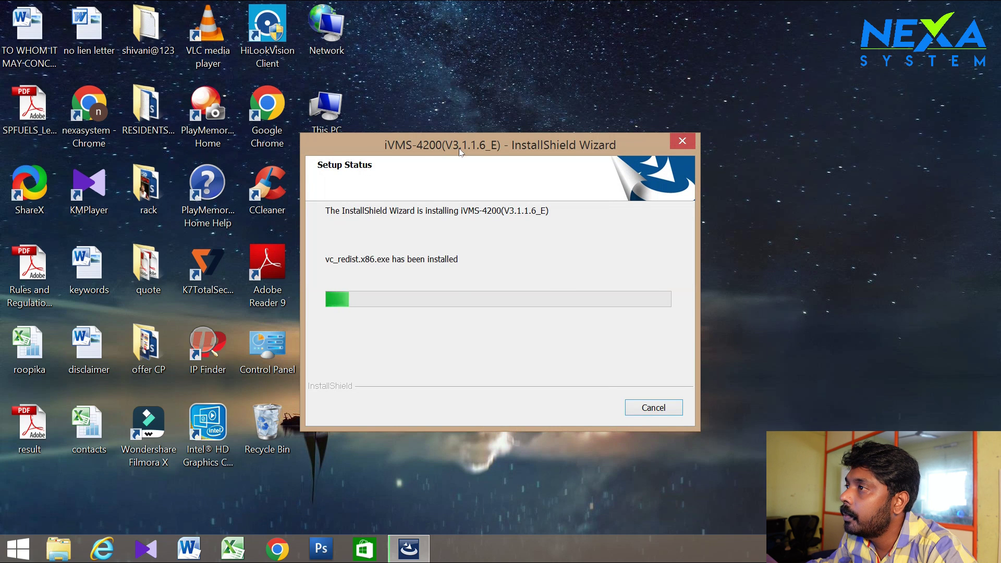
Let Setup finish, then close the wizard with Launch client and desktop shortcuts kept on
{"action": "left_click_drag", "start_coordinate": [459, 142], "coordinate": [421, 111]}
{"action": "right_click", "coordinate": [432, 80]}
{"action": "left_click", "coordinate": [466, 124]}
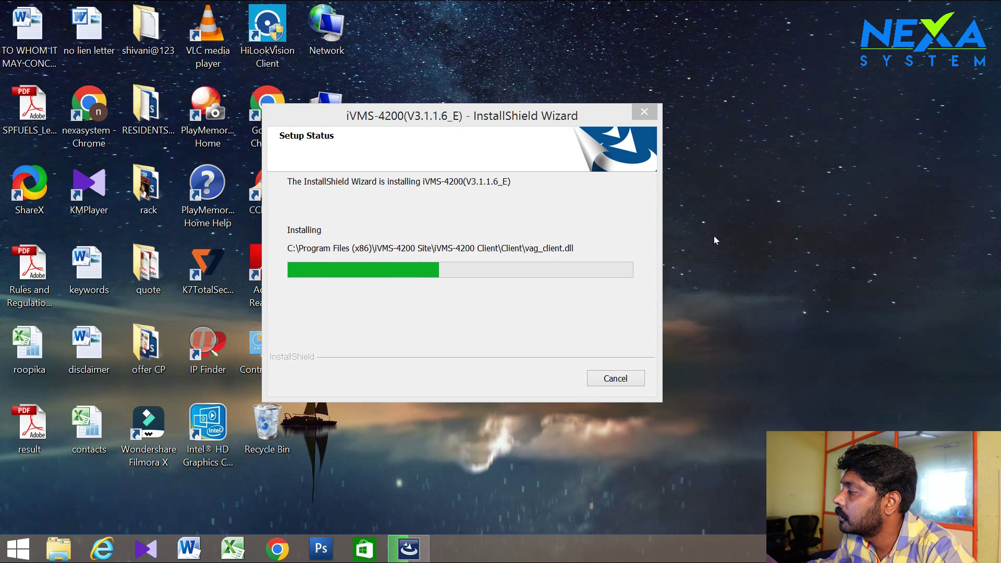
{"action": "left_click_drag", "start_coordinate": [472, 117], "coordinate": [440, 118]}
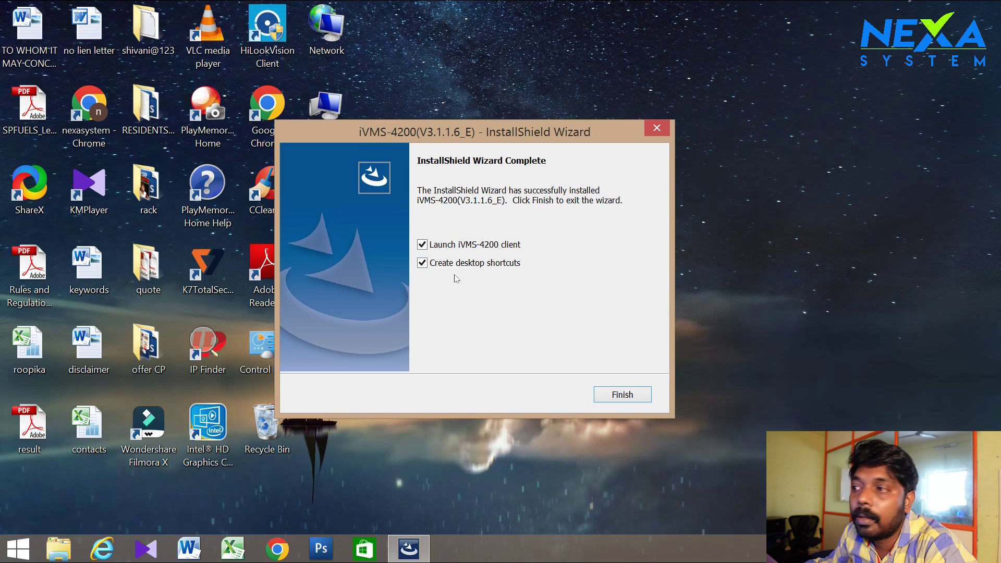
{"action": "left_click", "coordinate": [628, 397]}
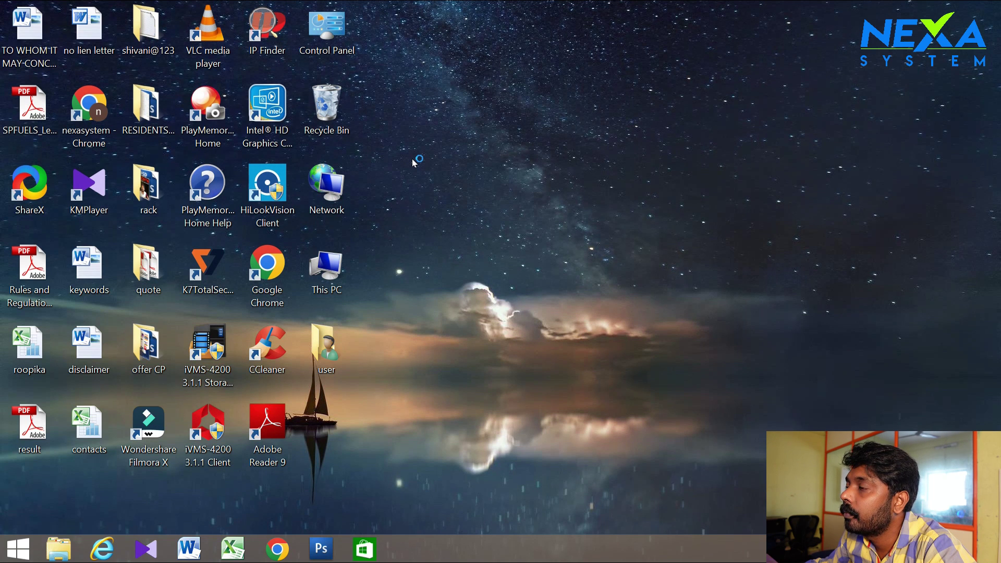
{"action": "right_click", "coordinate": [437, 158]}
{"action": "left_click", "coordinate": [475, 203]}
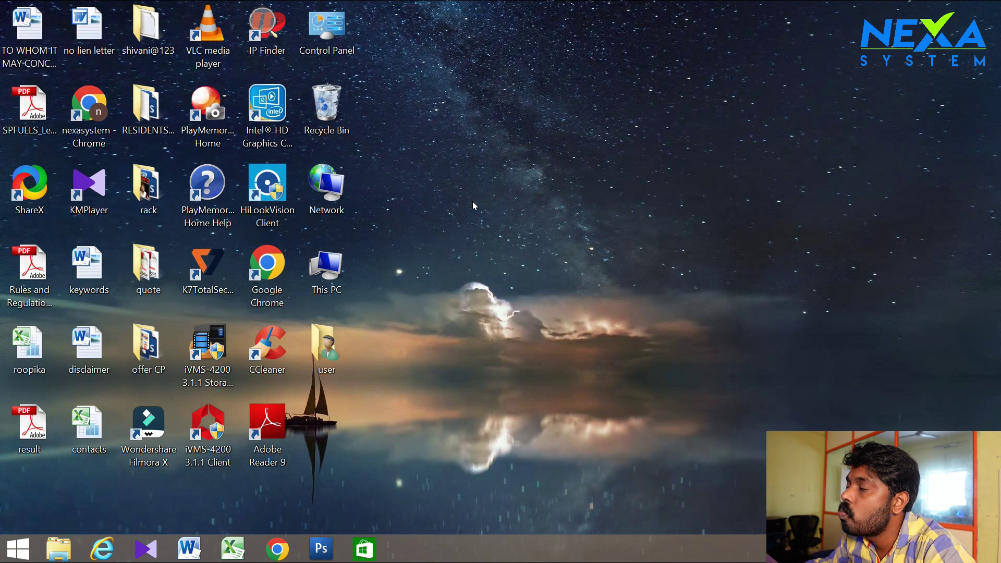
{"action": "right_click", "coordinate": [454, 168]}
{"action": "left_click", "coordinate": [496, 211]}
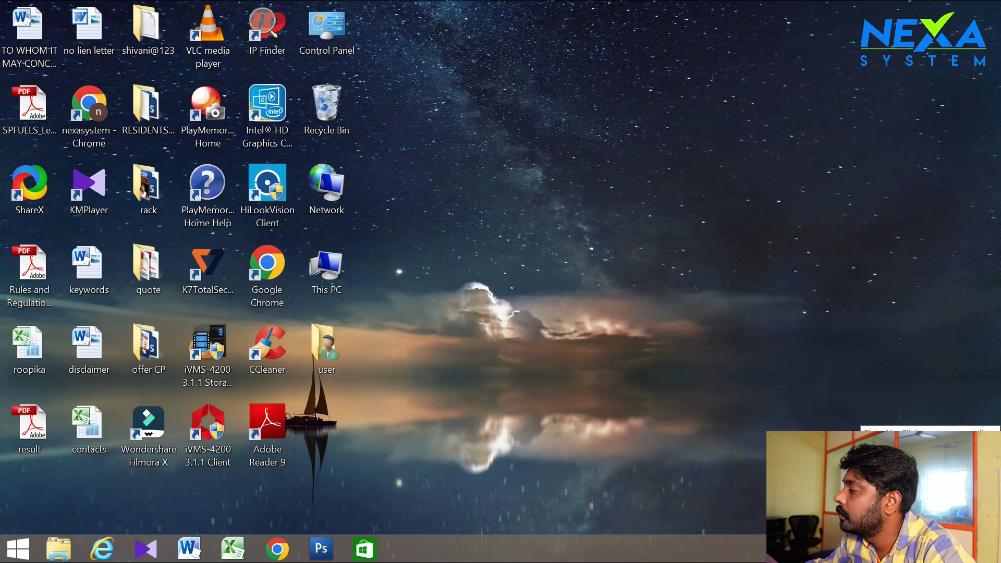
{"action": "right_click", "coordinate": [477, 152]}
{"action": "left_click", "coordinate": [515, 188]}
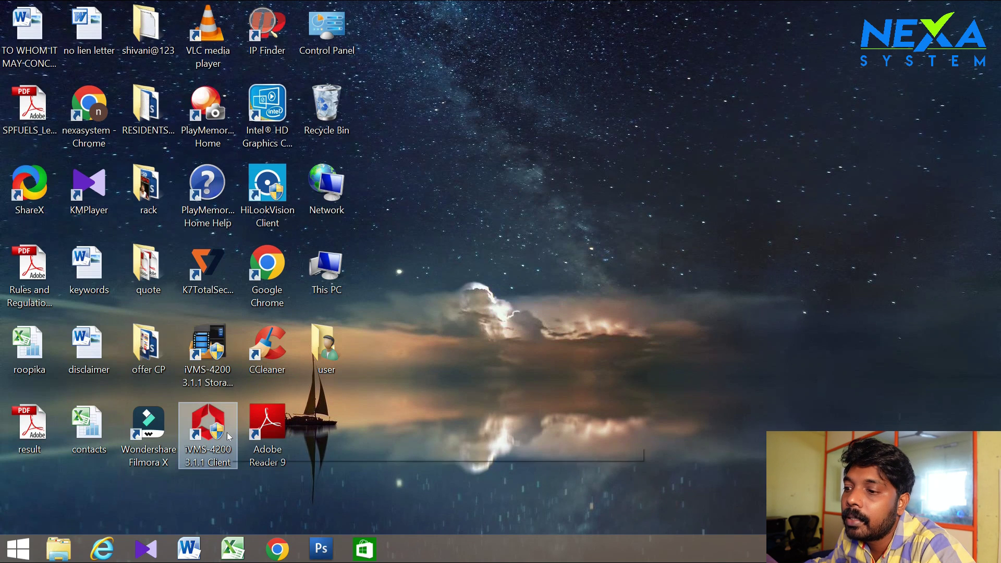
Launch the iVMS-4200 Client from its desktop shortcut and position the Welcome window
{"action": "double_click", "coordinate": [204, 437]}
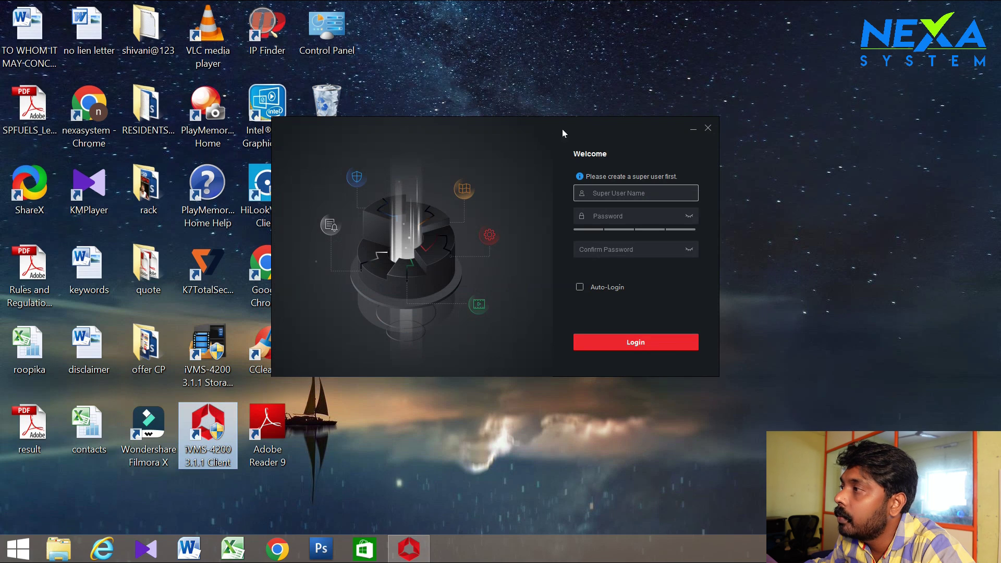
{"action": "left_click_drag", "start_coordinate": [499, 128], "coordinate": [623, 155]}
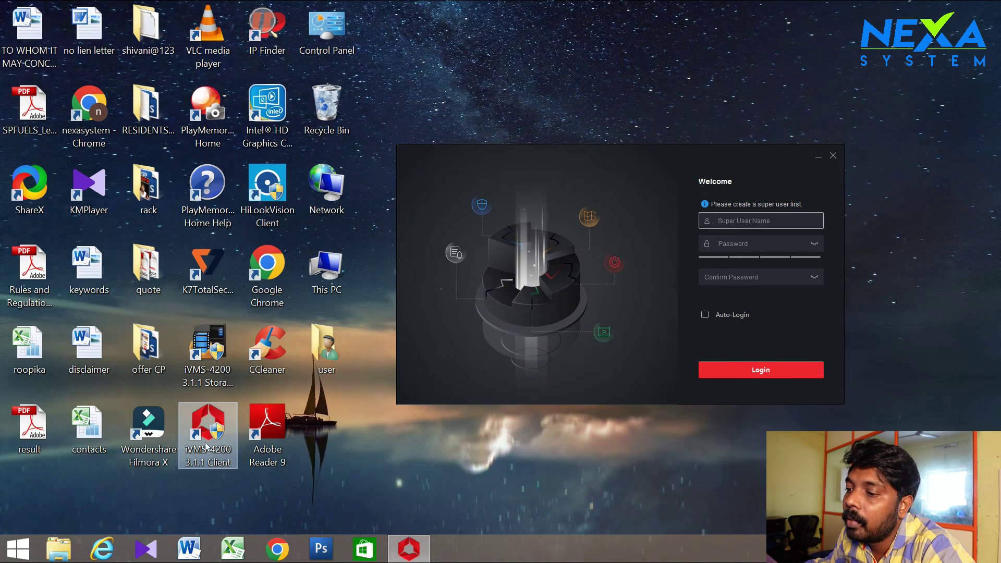
{"action": "left_click_drag", "start_coordinate": [608, 152], "coordinate": [545, 141]}
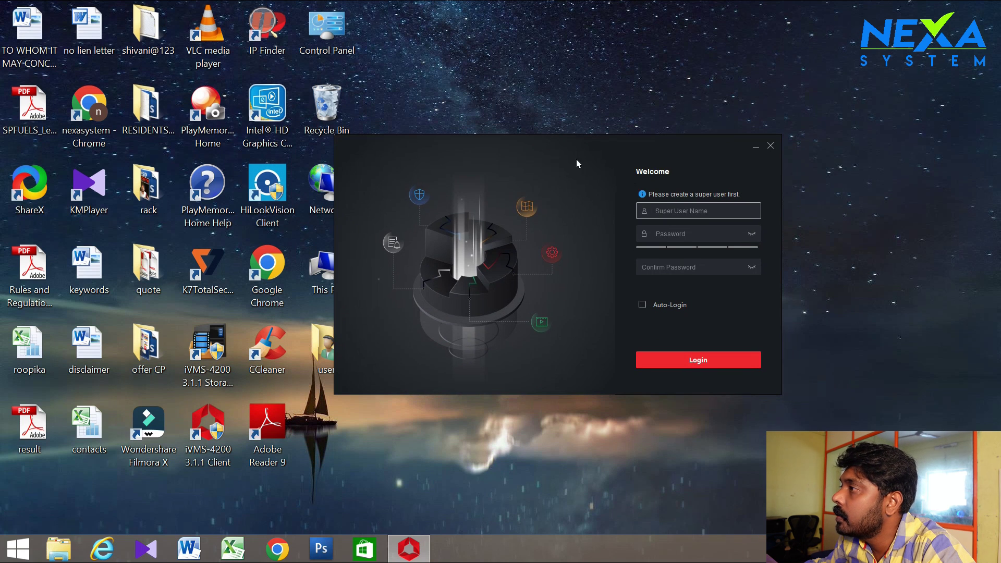
{"action": "left_click_drag", "start_coordinate": [612, 160], "coordinate": [522, 148]}
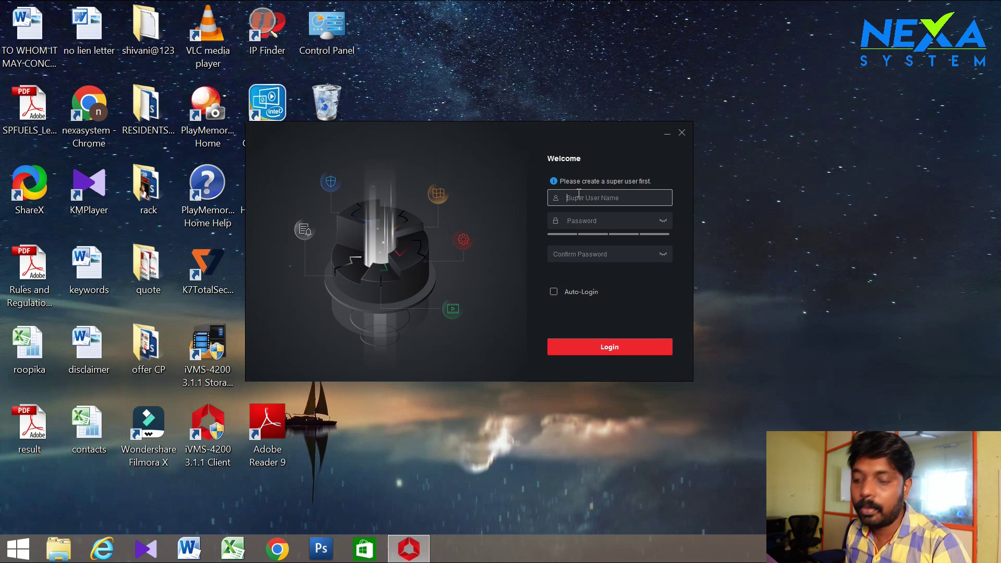
Enter the super user name and password, revealing the password to correct it
{"action": "type", "text": "admin"}
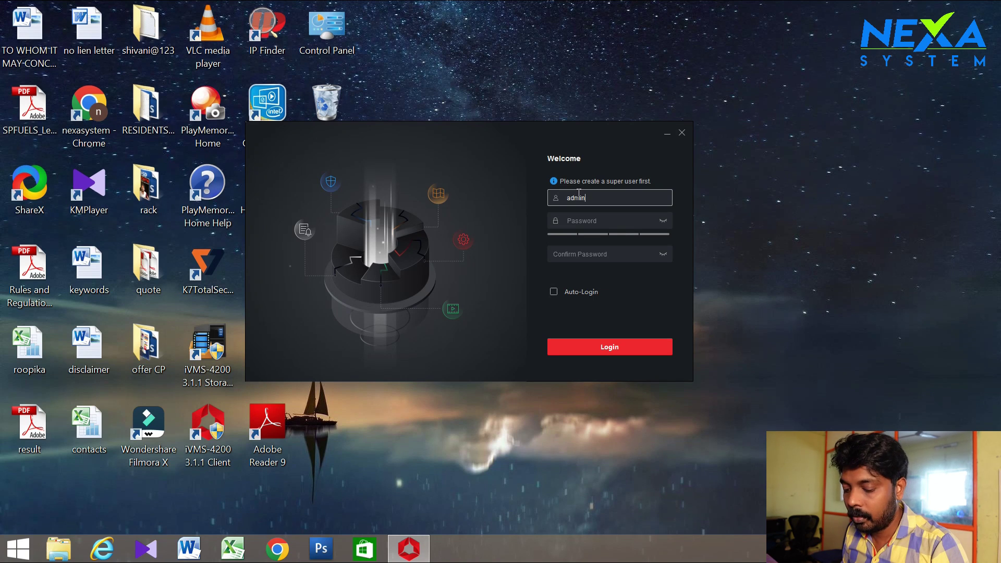
{"action": "key", "text": "Tab"}
{"action": "type", "text": "ad"}
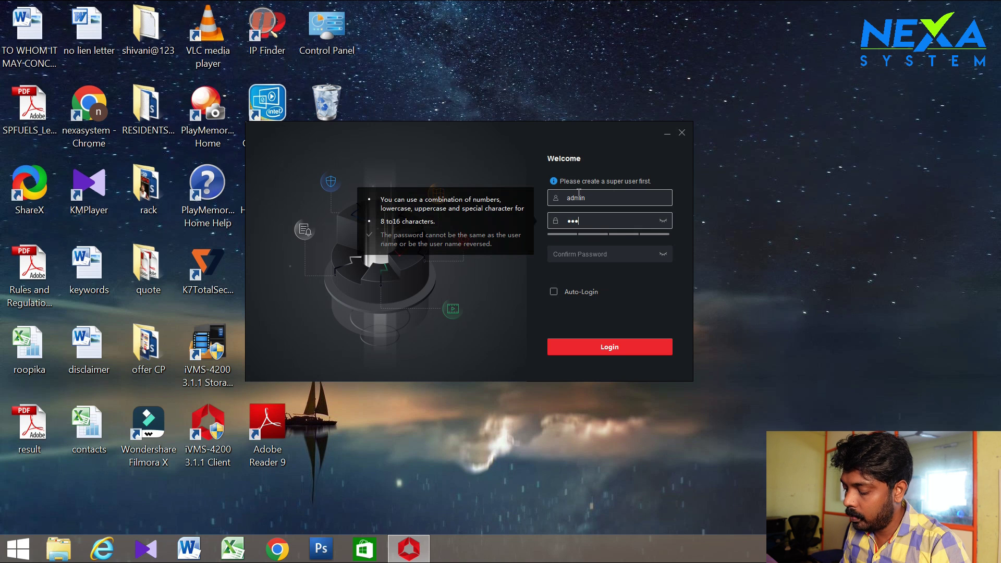
{"action": "type", "text": "min12345"}
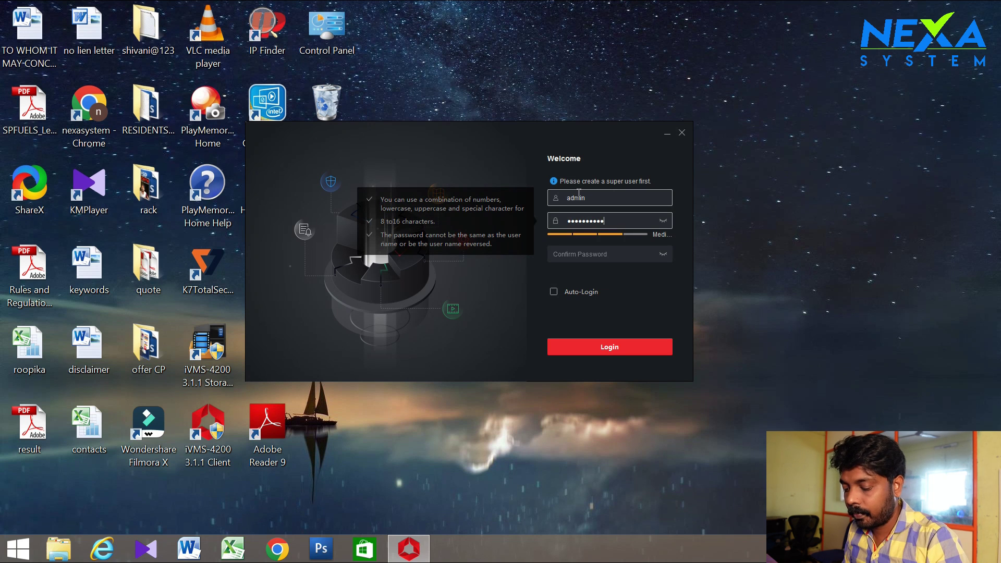
{"action": "key", "text": "BackSpace"}
{"action": "key", "text": "BackSpace"}
{"action": "key", "text": "BackSpace"}
{"action": "key", "text": "BackSpace"}
{"action": "key", "text": "BackSpace"}
{"action": "key", "text": "BackSpace"}
{"action": "key", "text": "BackSpace"}
{"action": "key", "text": "BackSpace"}
{"action": "key", "text": "BackSpace"}
{"action": "key", "text": "BackSpace"}
{"action": "type", "text": "admin12345"}
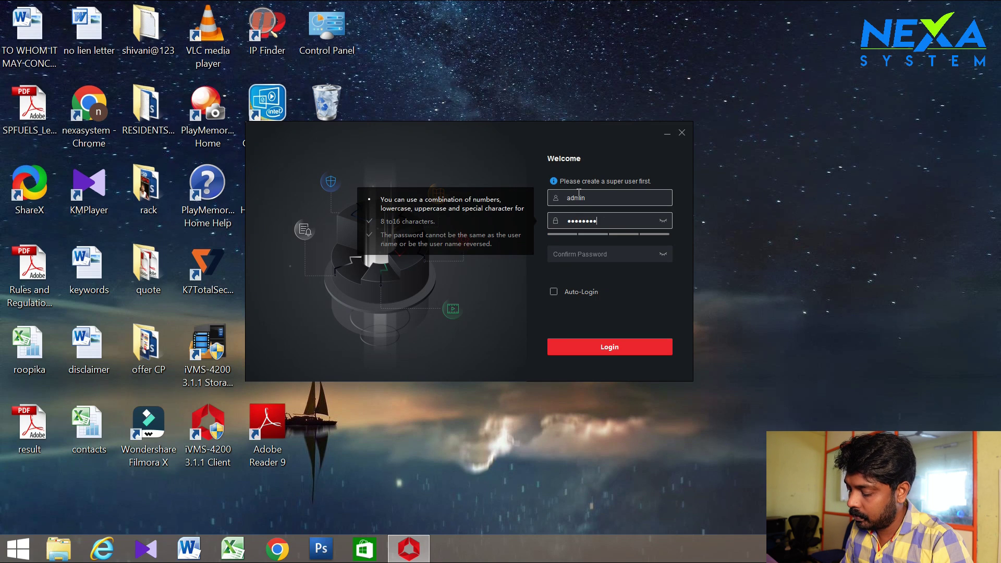
{"action": "key", "text": "BackSpace"}
{"action": "key", "text": "BackSpace"}
{"action": "key", "text": "BackSpace"}
{"action": "key", "text": "BackSpace"}
{"action": "key", "text": "BackSpace"}
{"action": "key", "text": "BackSpace"}
{"action": "key", "text": "BackSpace"}
{"action": "key", "text": "BackSpace"}
{"action": "key", "text": "BackSpace"}
{"action": "key", "text": "BackSpace"}
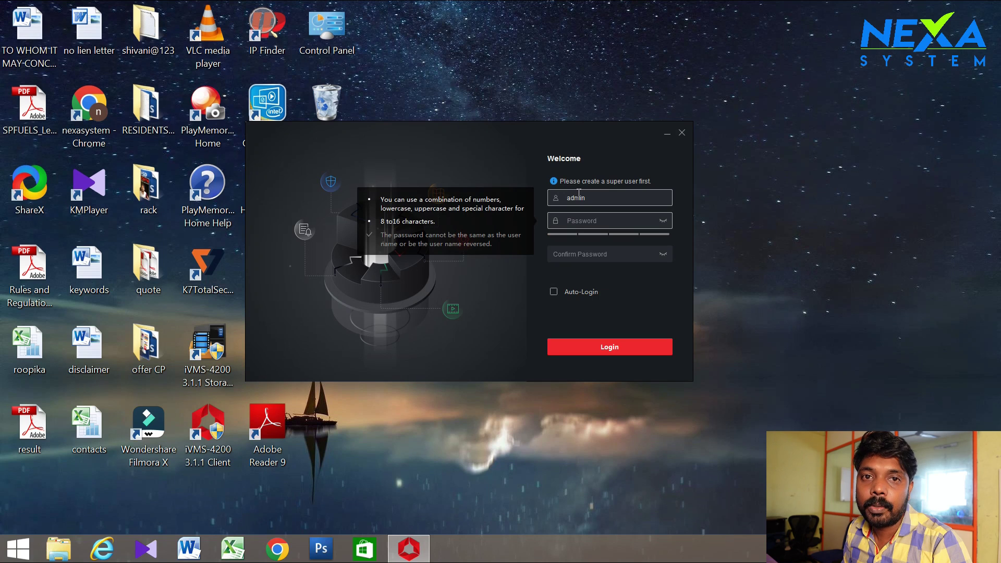
{"action": "type", "text": "admin12345"}
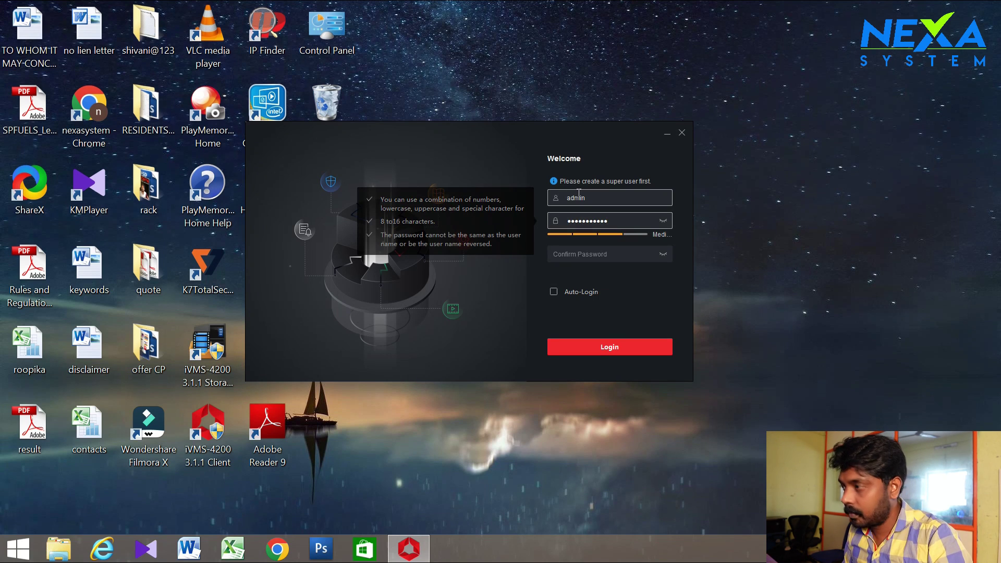
{"action": "left_click", "coordinate": [663, 220]}
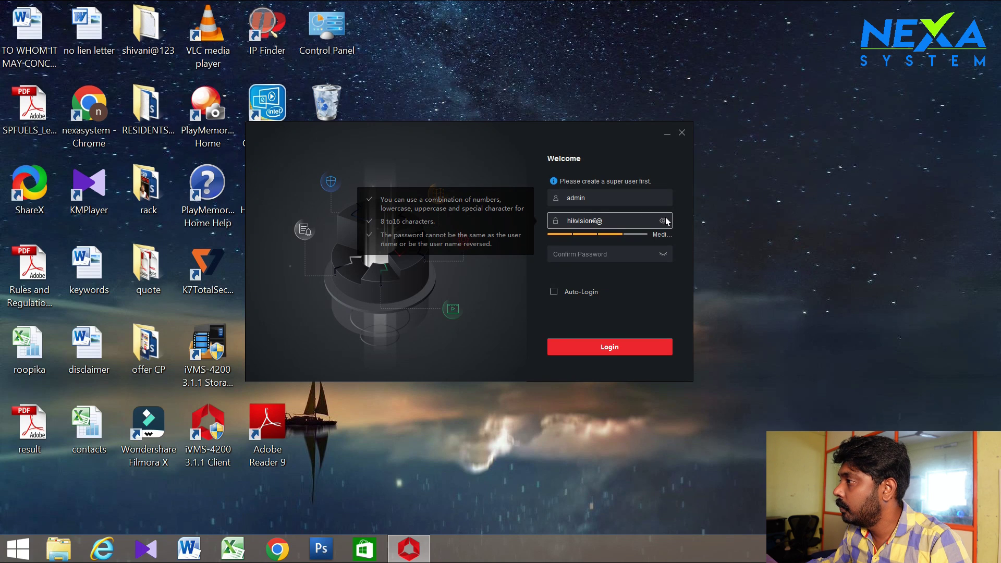
{"action": "key", "text": "BackSpace"}
{"action": "key", "text": "BackSpace"}
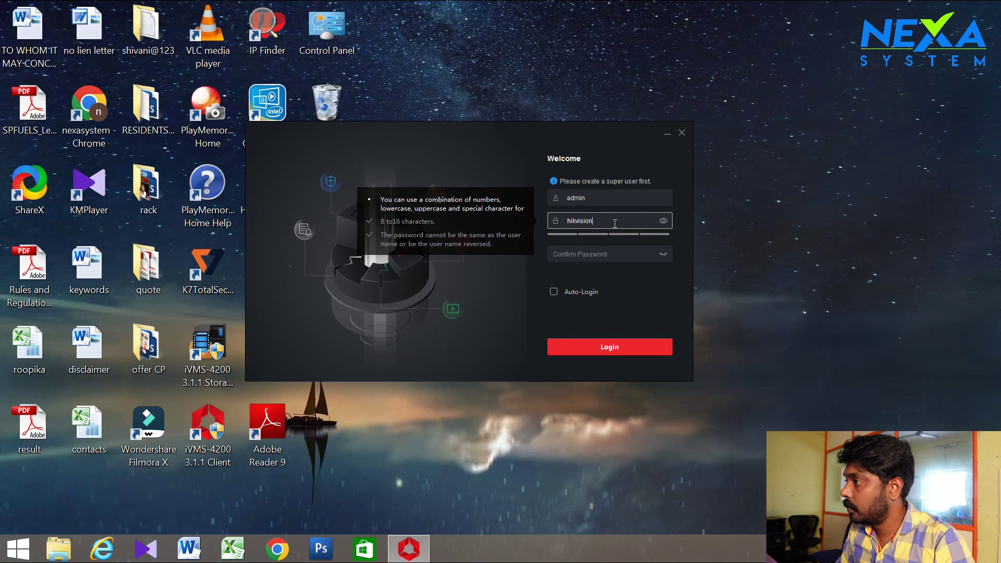
{"action": "type", "text": "!"}
{"action": "key", "text": "BackSpace"}
{"action": "type", "text": "@123"}
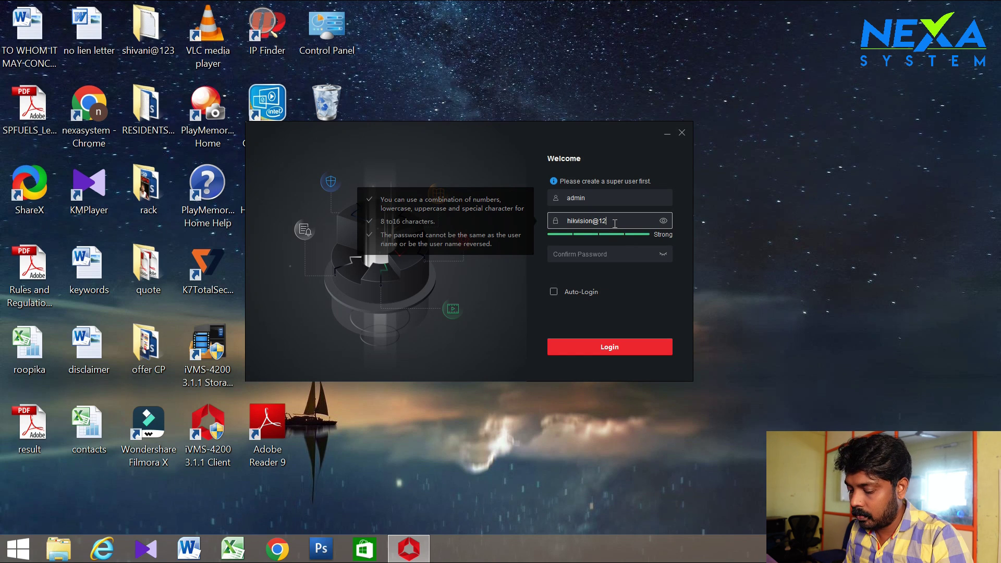
Fill in the password confirmation and enable Auto-Login
{"action": "left_click", "coordinate": [611, 256]}
{"action": "type", "text": "hi"}
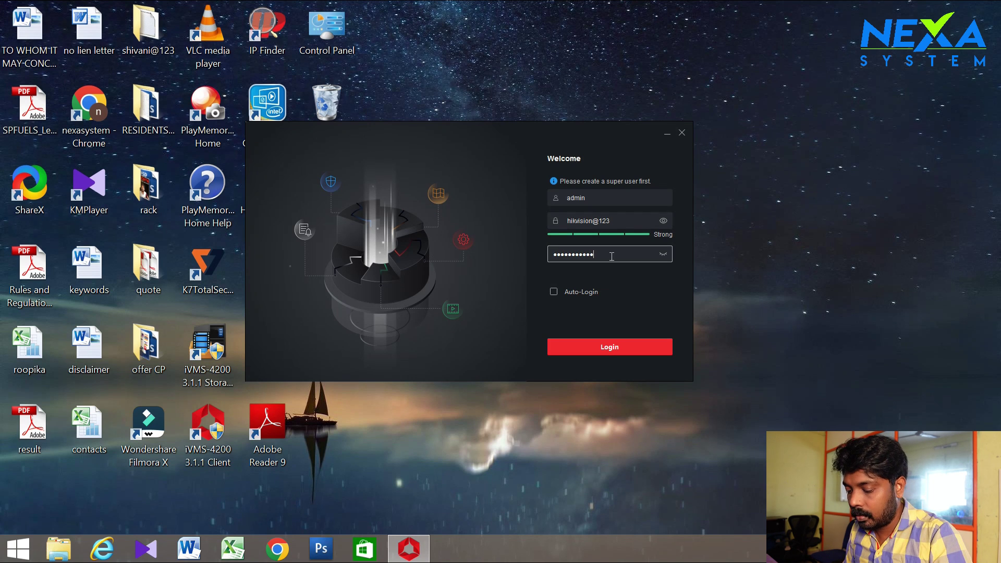
{"action": "type", "text": "kvision@123"}
{"action": "left_click", "coordinate": [663, 254]}
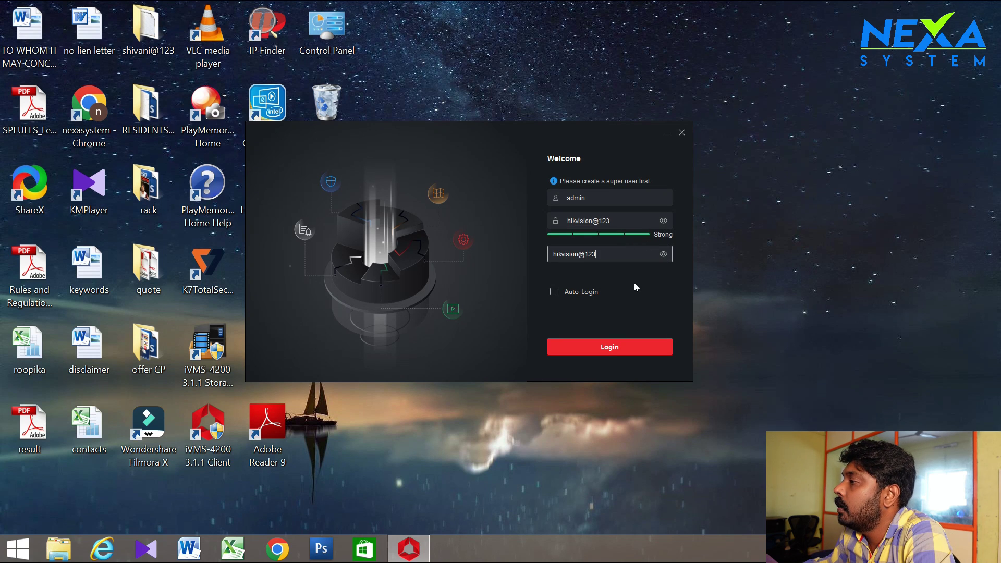
{"action": "left_click", "coordinate": [554, 293]}
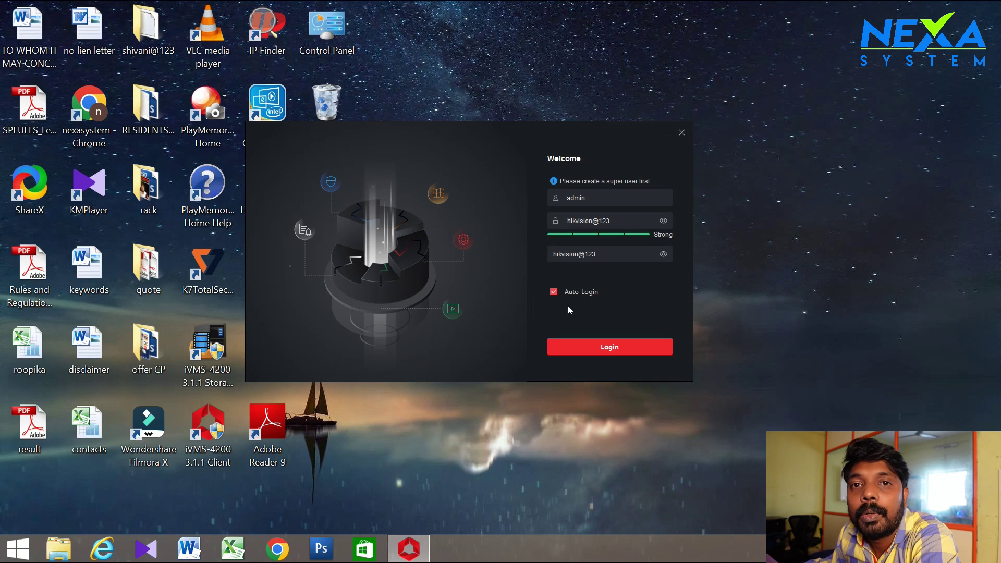
Create the super user, then answer the father's and mother's first-name security questions
{"action": "left_click", "coordinate": [606, 344]}
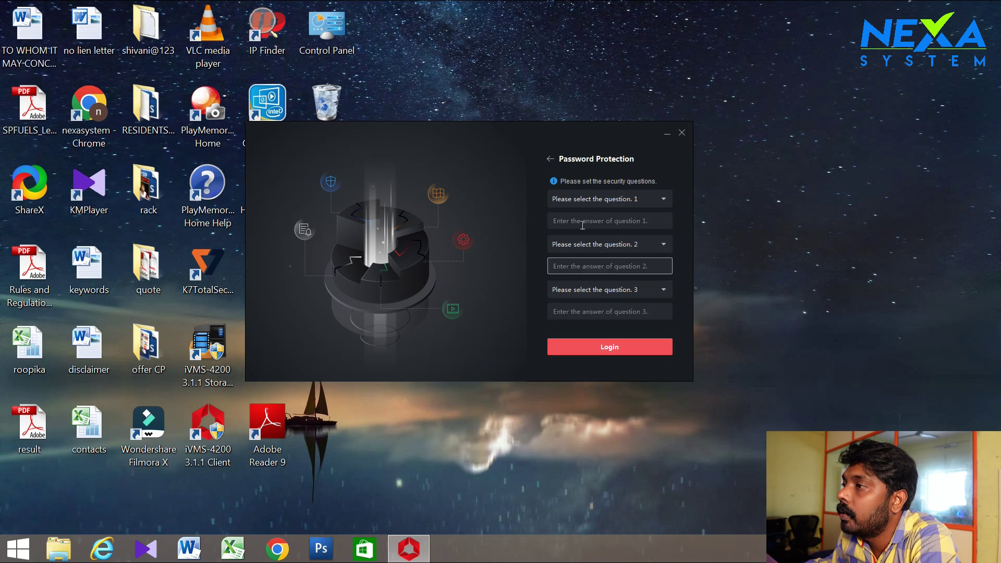
{"action": "left_click", "coordinate": [626, 197]}
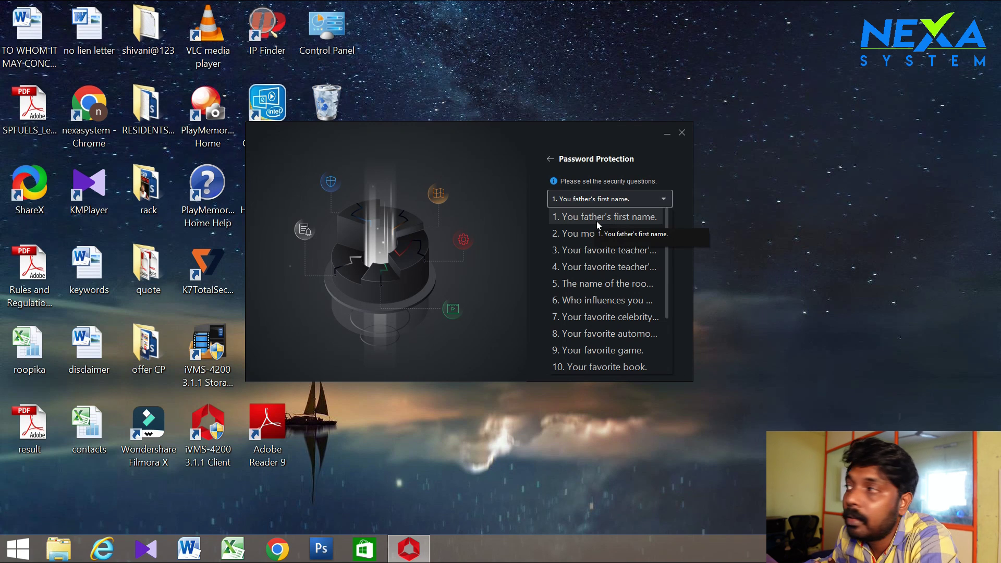
{"action": "left_click", "coordinate": [596, 220]}
{"action": "type", "text": "a"}
{"action": "left_click", "coordinate": [596, 246]}
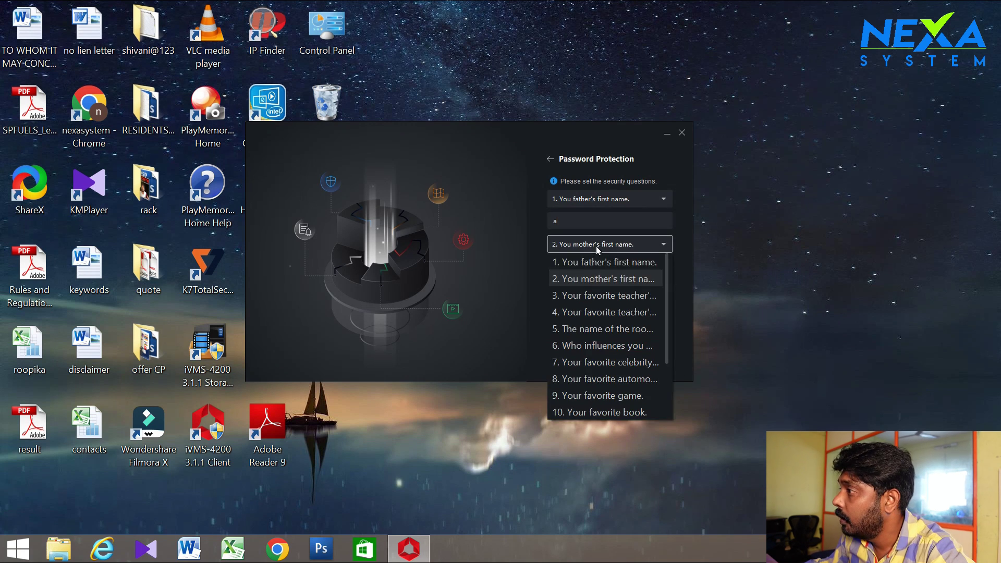
{"action": "left_click", "coordinate": [597, 279]}
{"action": "type", "text": "b"}
Answer the favorite-teacher question as the third security question and log in
{"action": "left_click", "coordinate": [598, 308]}
{"action": "left_click", "coordinate": [619, 288]}
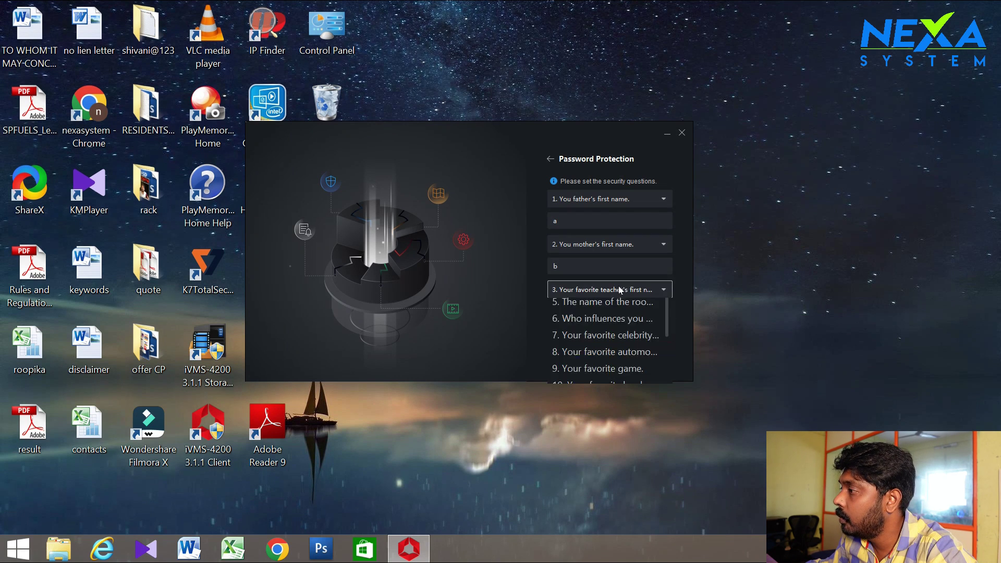
{"action": "left_click", "coordinate": [593, 338]}
{"action": "left_click", "coordinate": [581, 312]}
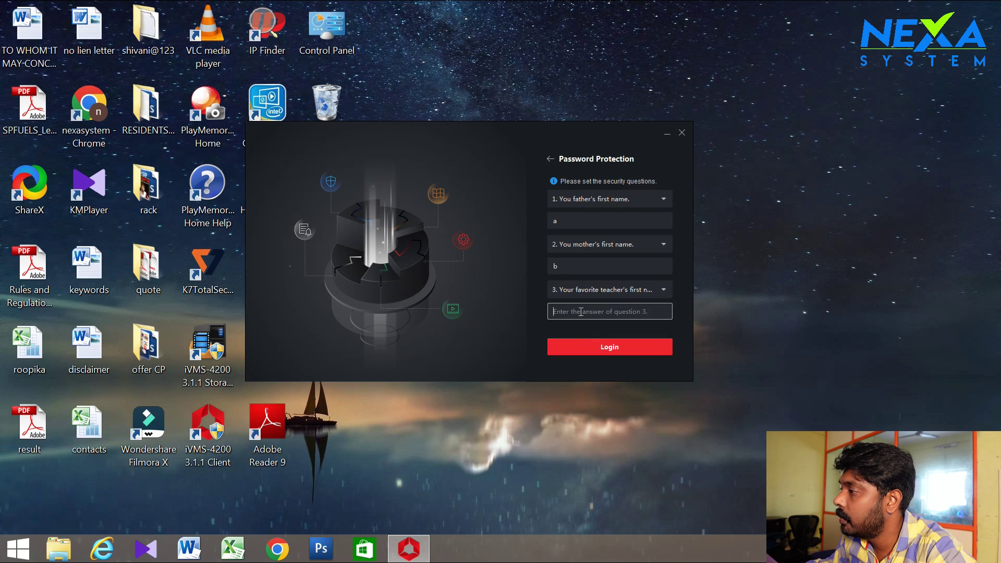
{"action": "type", "text": "c"}
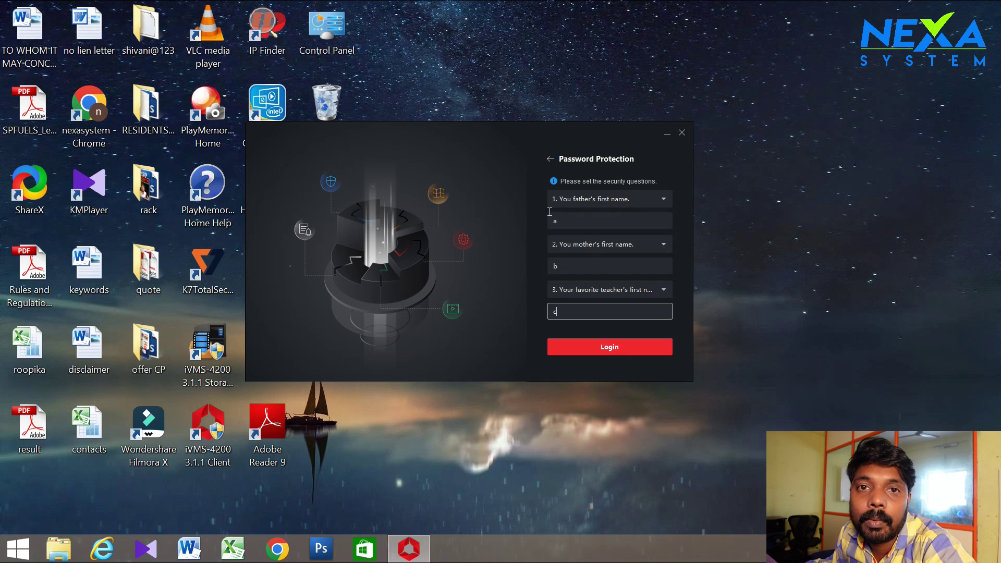
{"action": "left_click", "coordinate": [589, 348]}
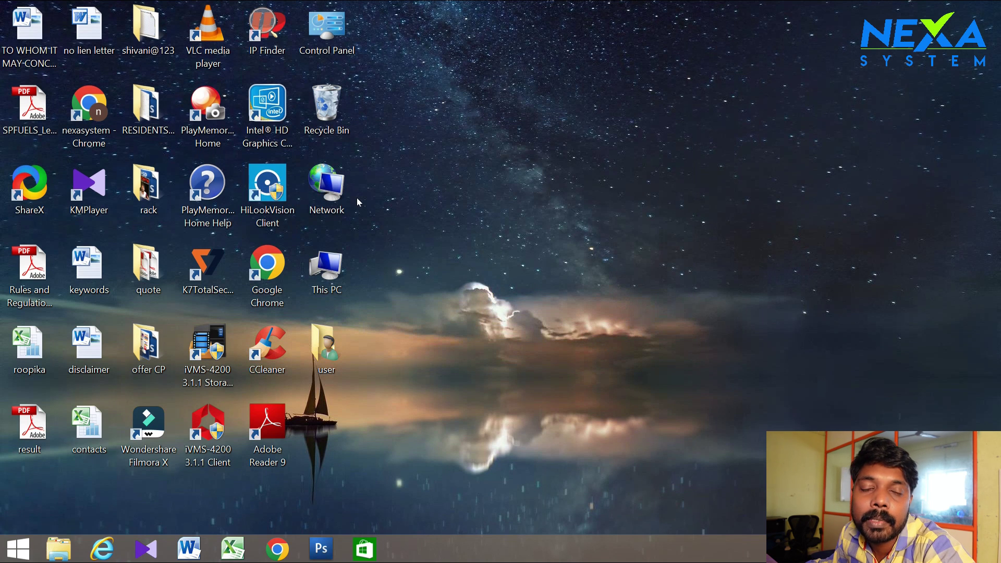
Dismiss the Operation Wizard and device backup tips, then maximise and minimise the client window
{"action": "right_click", "coordinate": [415, 143]}
{"action": "left_click", "coordinate": [437, 183]}
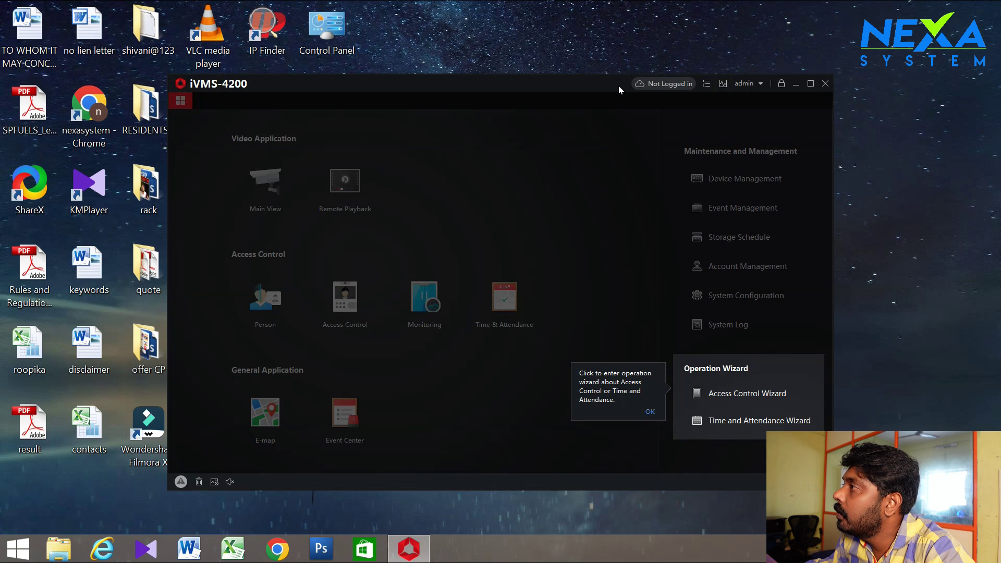
{"action": "left_click_drag", "start_coordinate": [618, 86], "coordinate": [596, 78]}
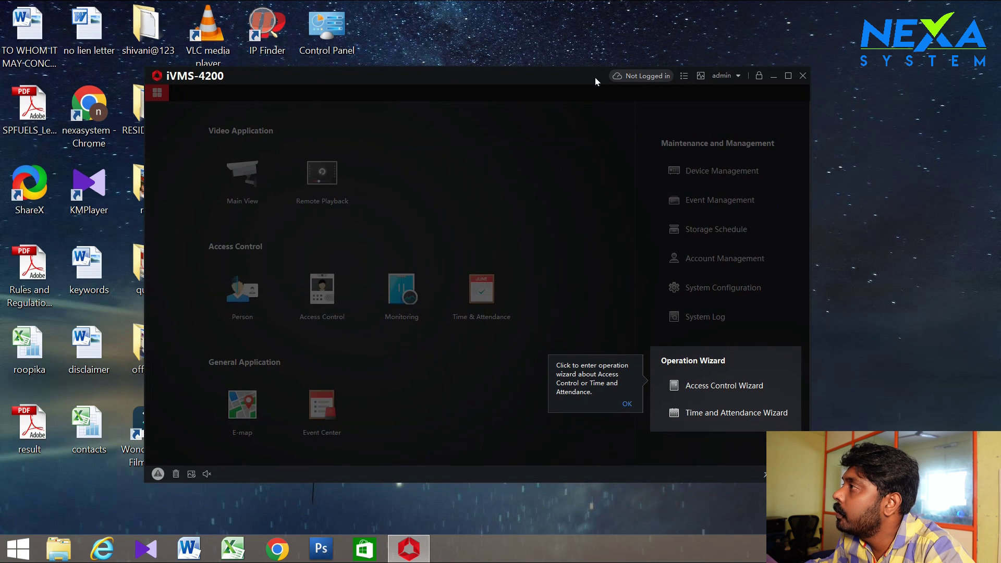
{"action": "left_click", "coordinate": [628, 404]}
{"action": "left_click", "coordinate": [718, 137]}
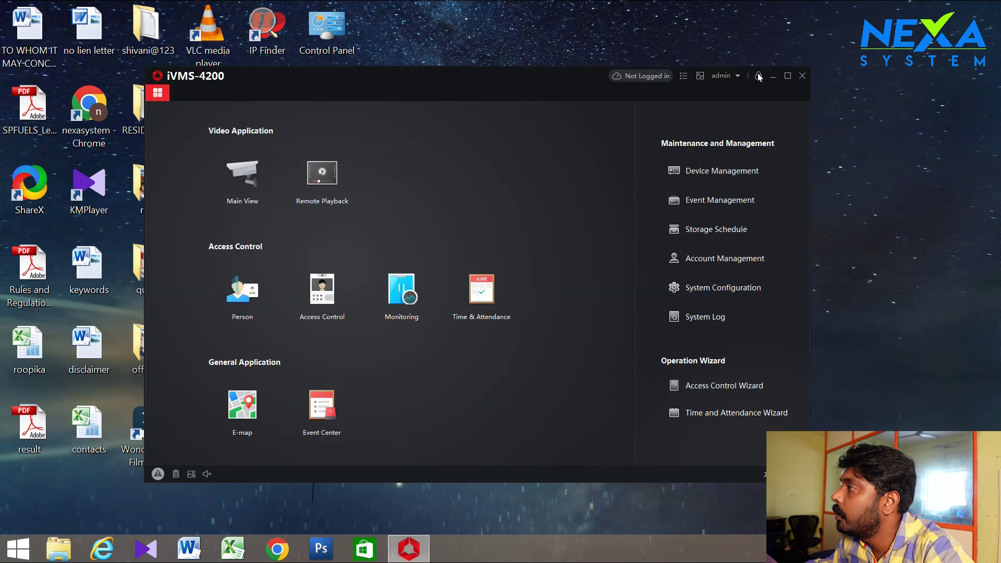
{"action": "left_click", "coordinate": [789, 78]}
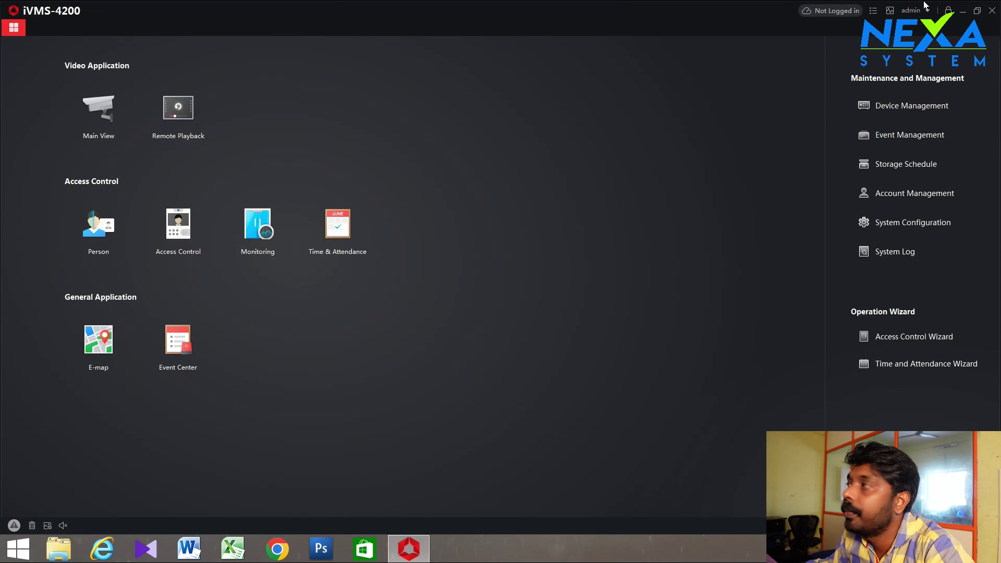
{"action": "left_click", "coordinate": [992, 10]}
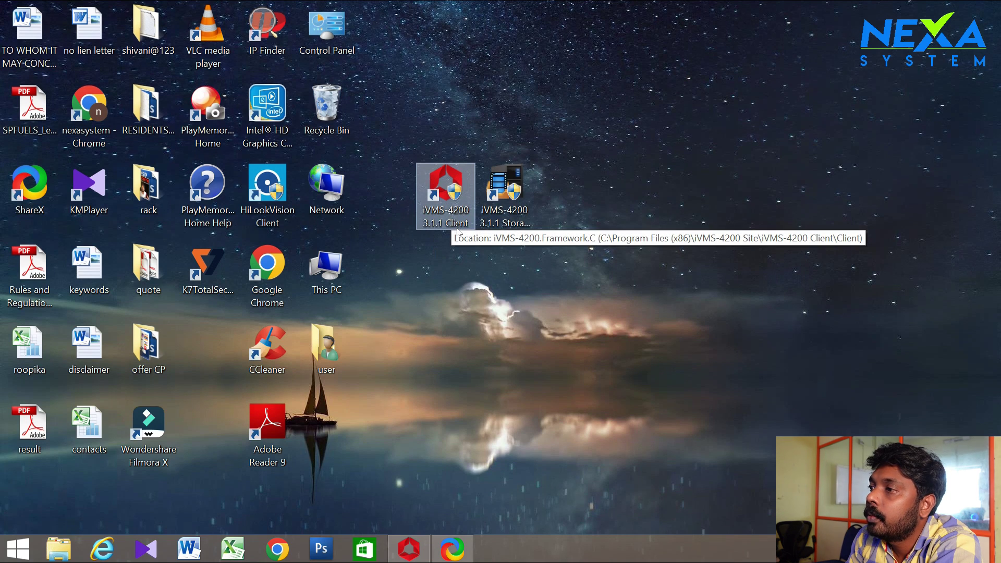
Launch the iVMS-4200 3.1.1 Storage Server from its desktop shortcut
{"action": "left_click", "coordinate": [523, 199]}
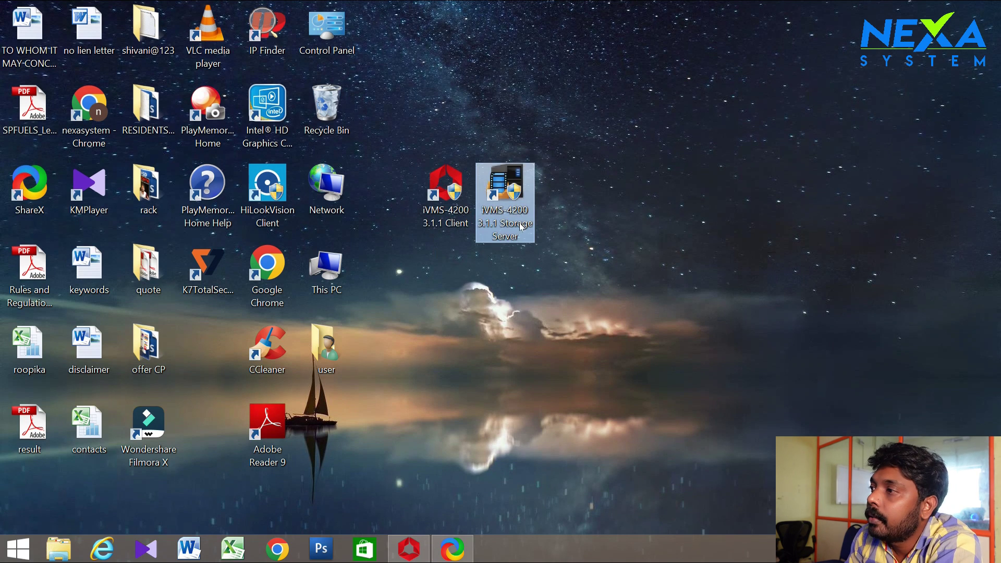
{"action": "left_click", "coordinate": [445, 208]}
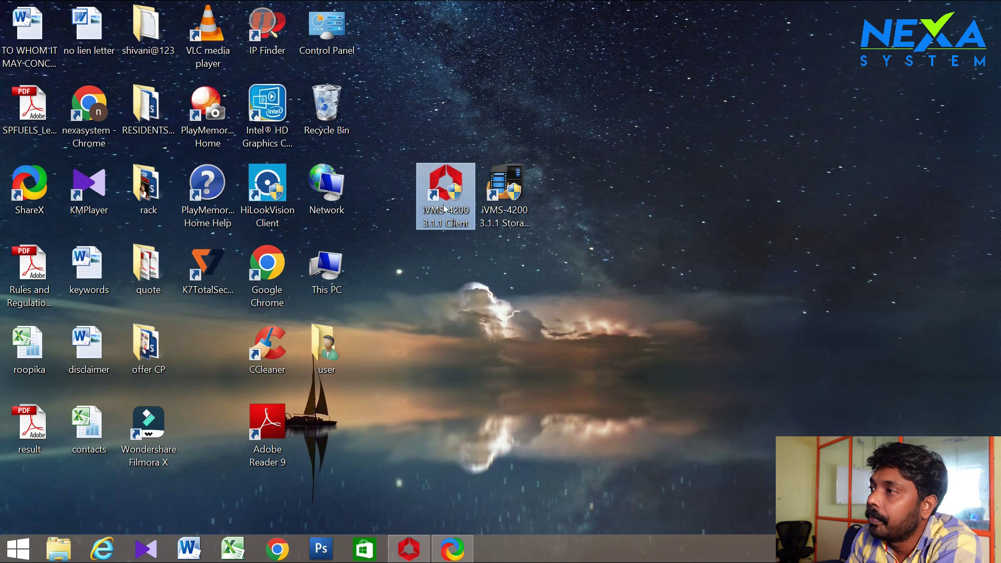
{"action": "left_click", "coordinate": [451, 251]}
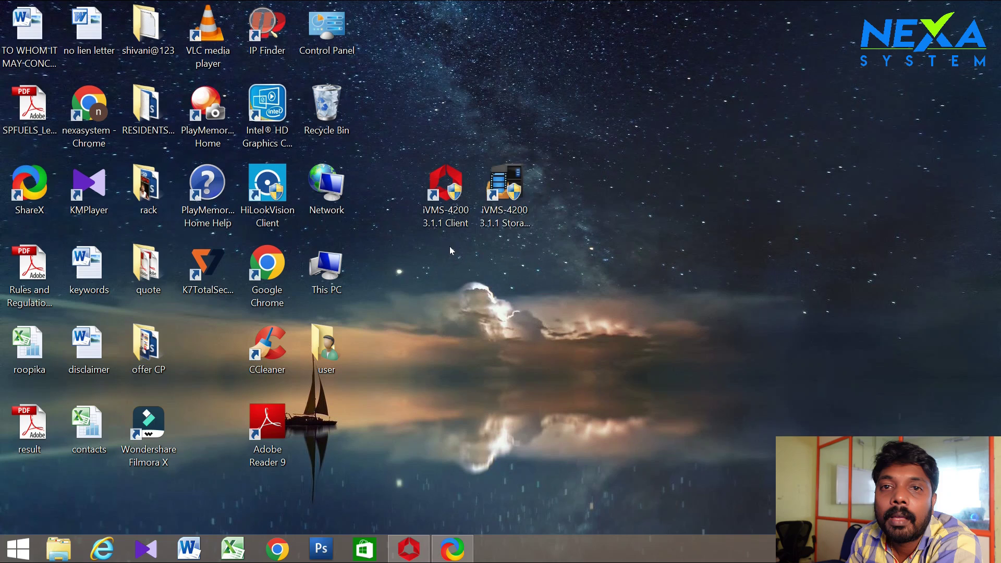
{"action": "left_click", "coordinate": [490, 209]}
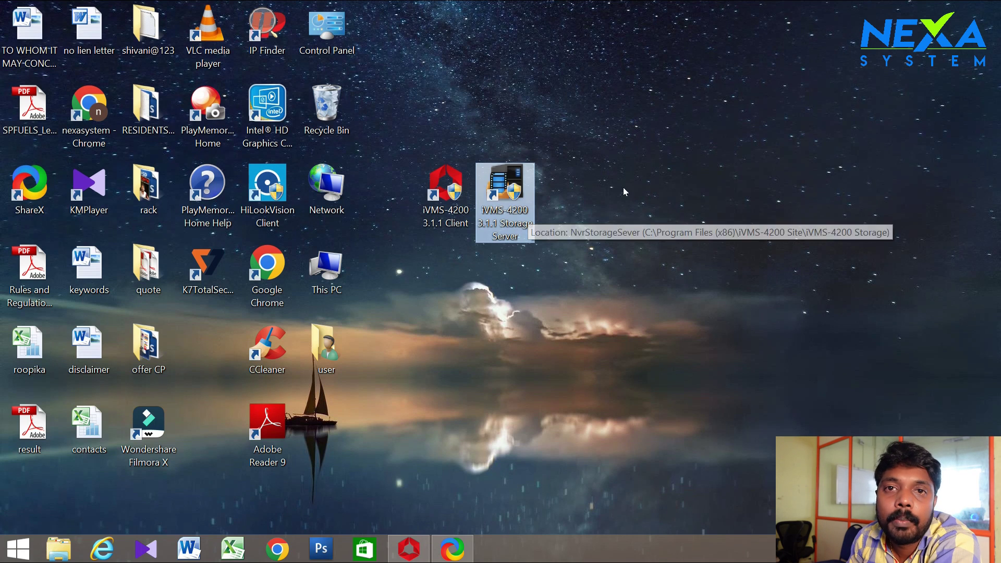
{"action": "double_click", "coordinate": [510, 195]}
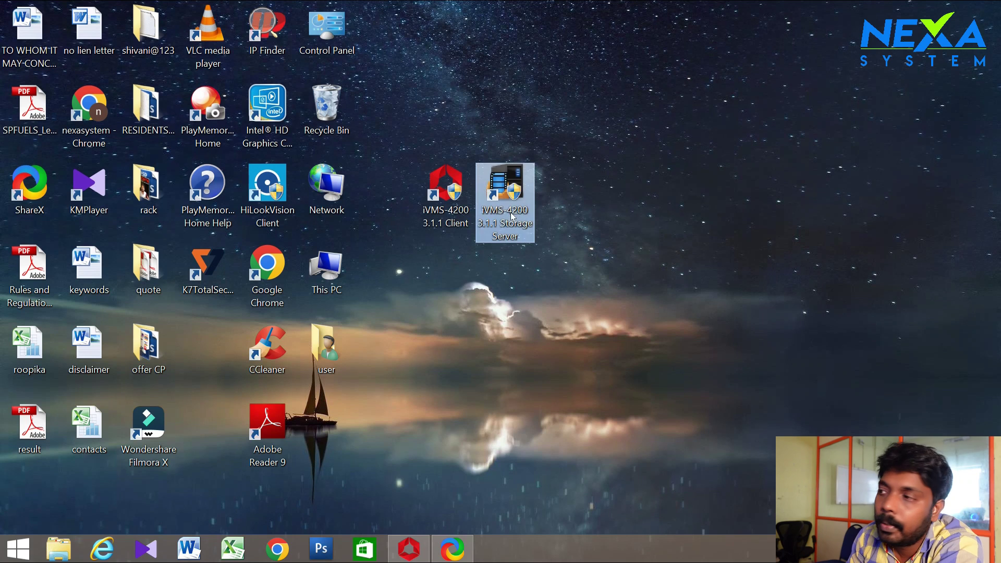
Restore the client, enlarge the online device list, and widen the IP and Device Model columns
{"action": "mouse_move", "coordinate": [431, 551]}
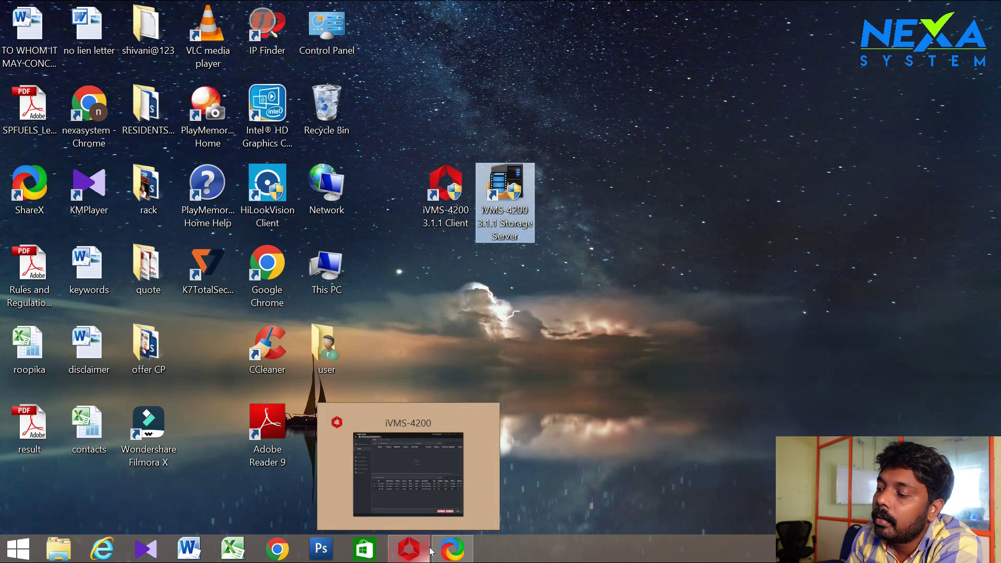
{"action": "left_click", "coordinate": [418, 451]}
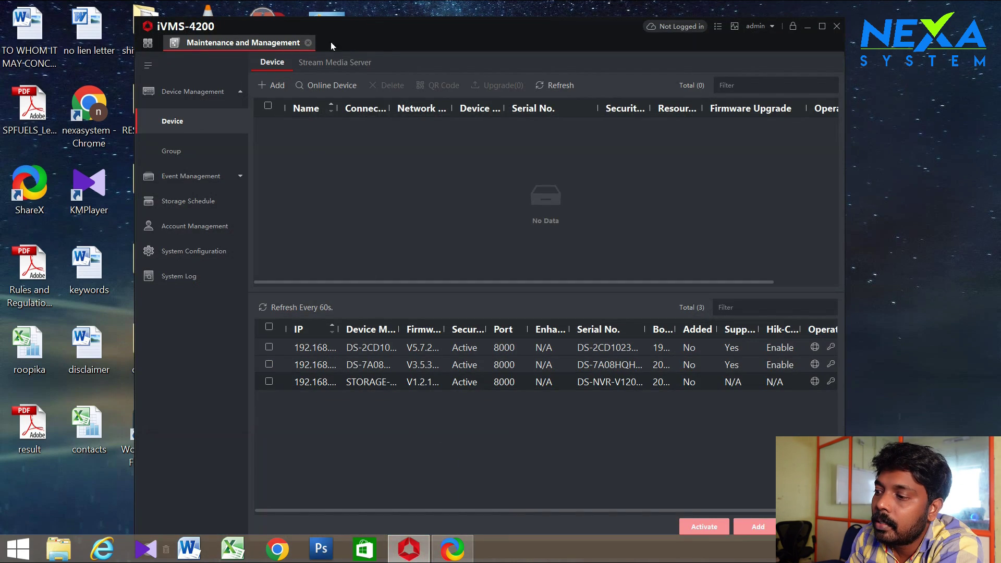
{"action": "left_click", "coordinate": [807, 26]}
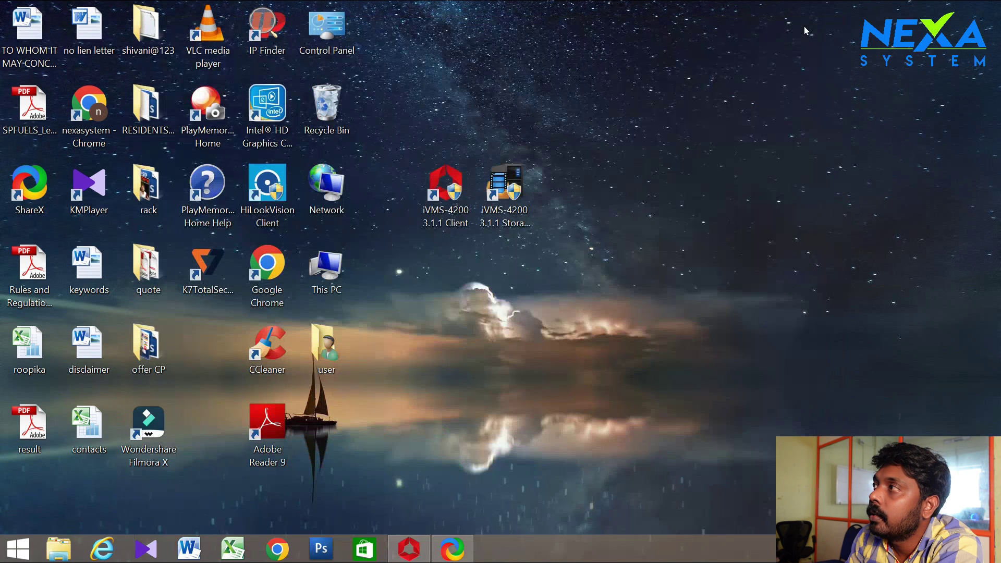
{"action": "left_click", "coordinate": [409, 549]}
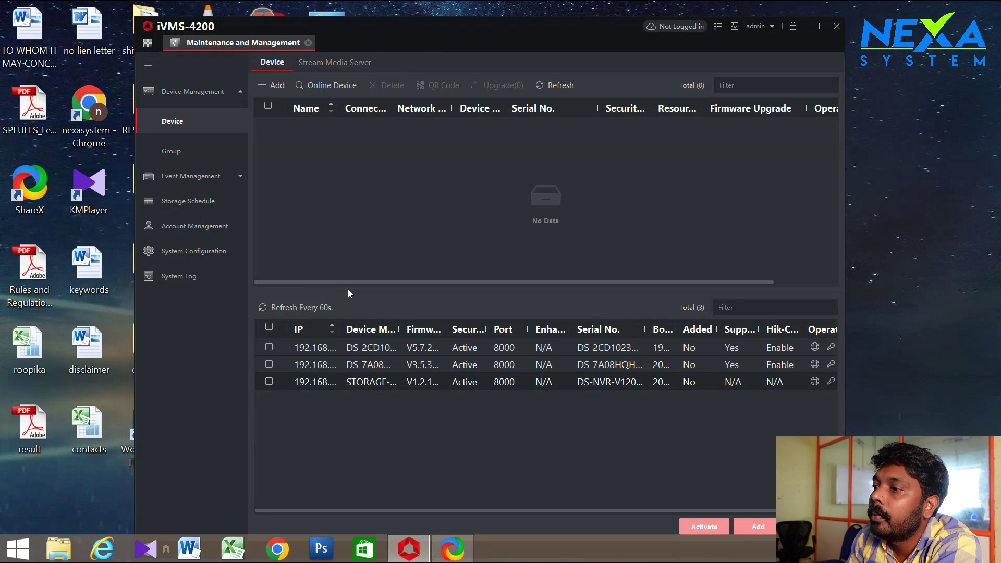
{"action": "left_click_drag", "start_coordinate": [361, 289], "coordinate": [359, 239]}
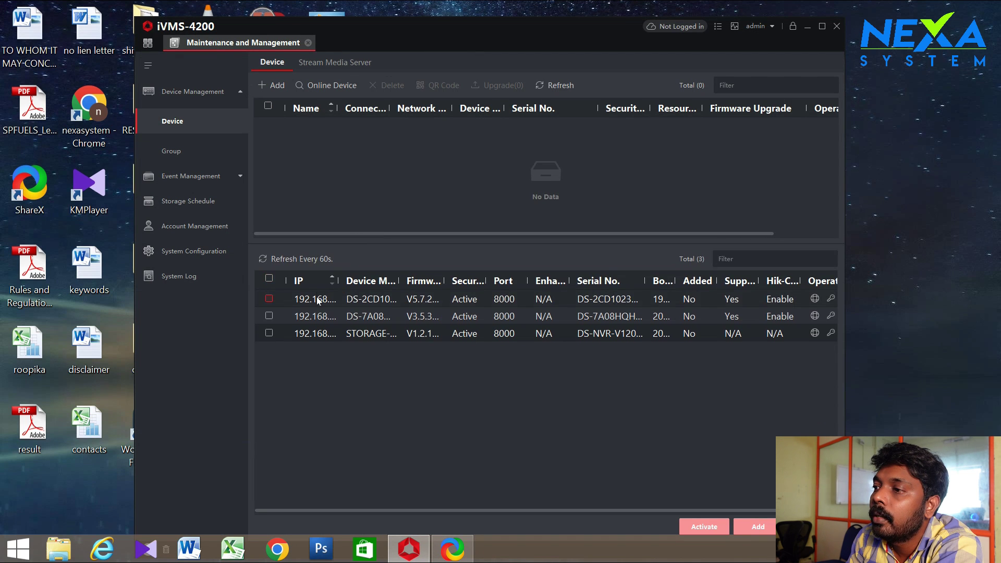
{"action": "left_click_drag", "start_coordinate": [339, 280], "coordinate": [371, 282]}
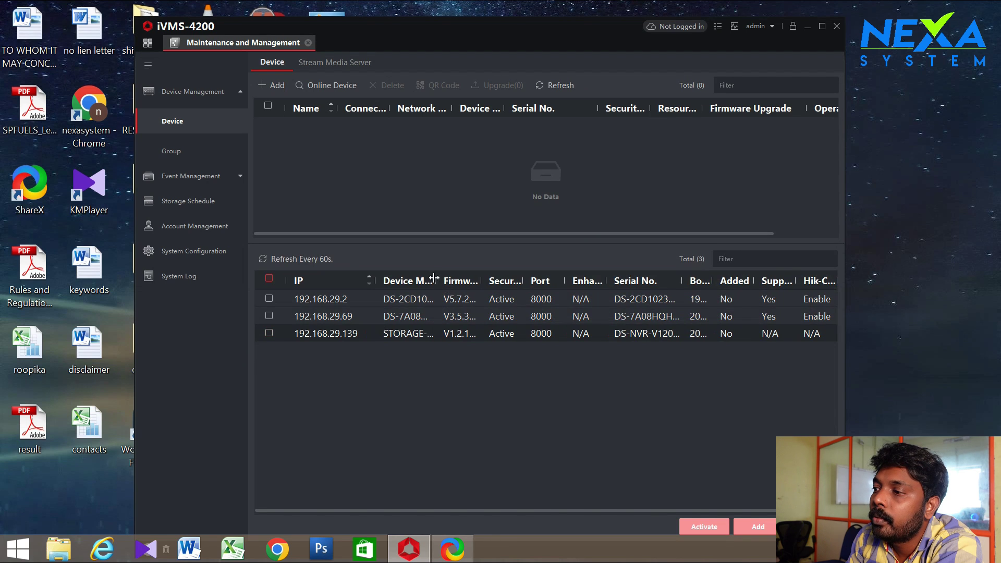
{"action": "left_click_drag", "start_coordinate": [433, 275], "coordinate": [484, 276]}
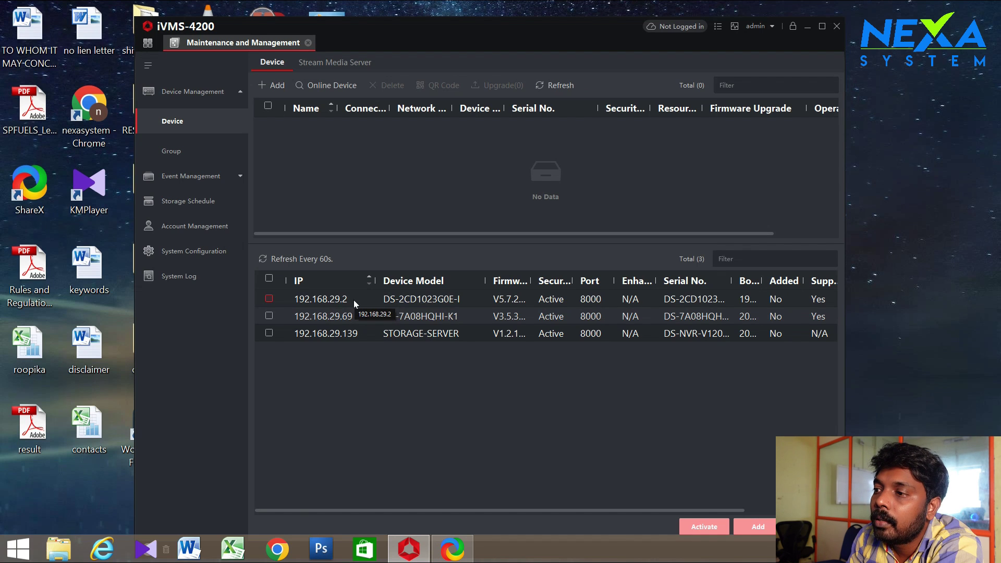
Tick only the 192.168.29.139 STORAGE-SERVER row and open its Add dialog
{"action": "left_click", "coordinate": [269, 299]}
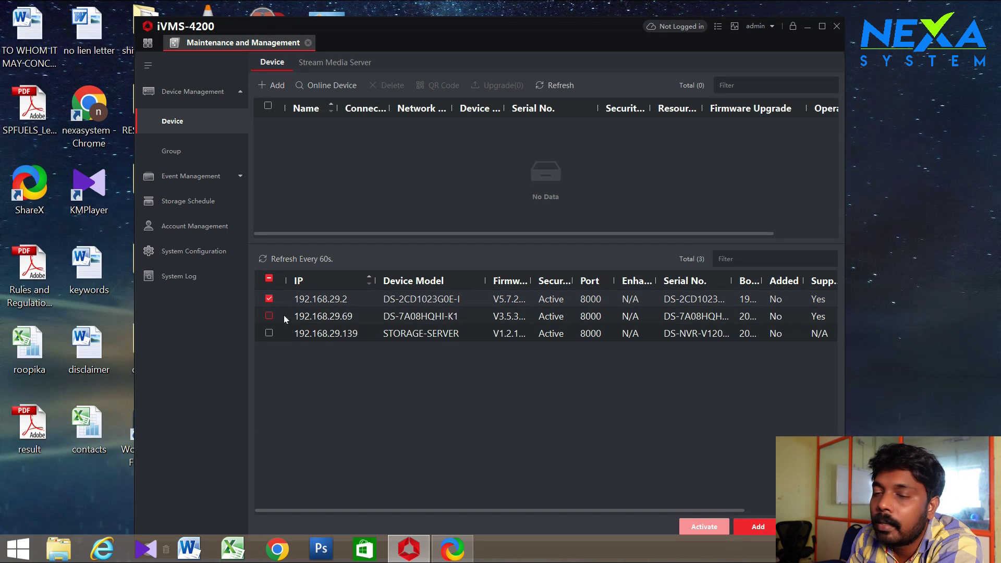
{"action": "left_click", "coordinate": [267, 302]}
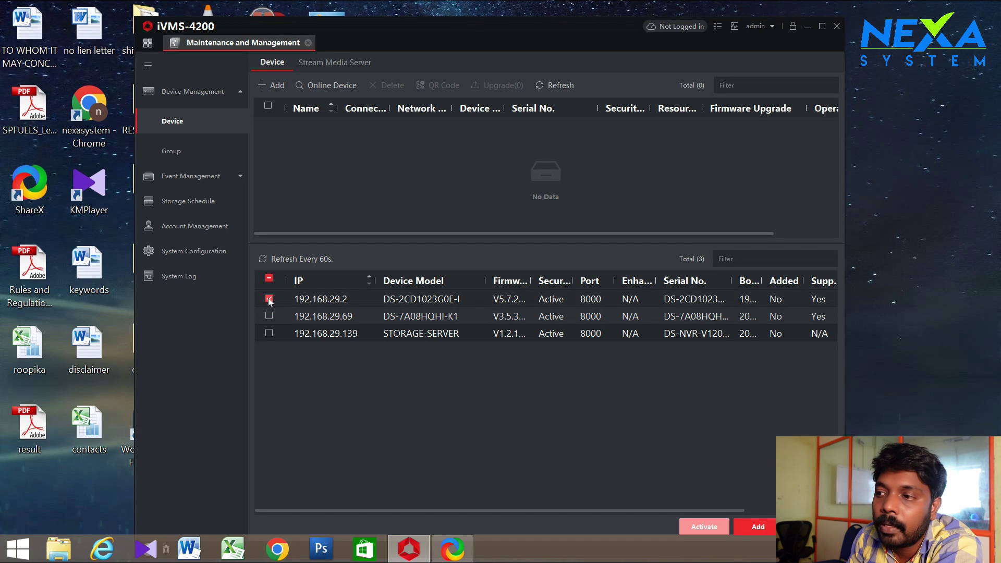
{"action": "left_click", "coordinate": [269, 334]}
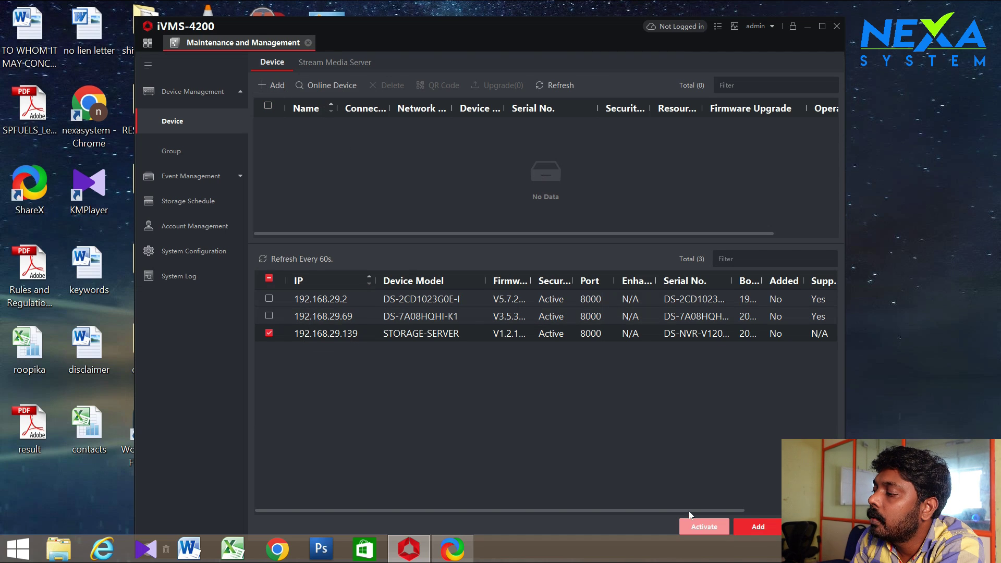
{"action": "left_click", "coordinate": [758, 526]}
Name the device My_storage in the Add dialog
{"action": "left_click", "coordinate": [520, 188]}
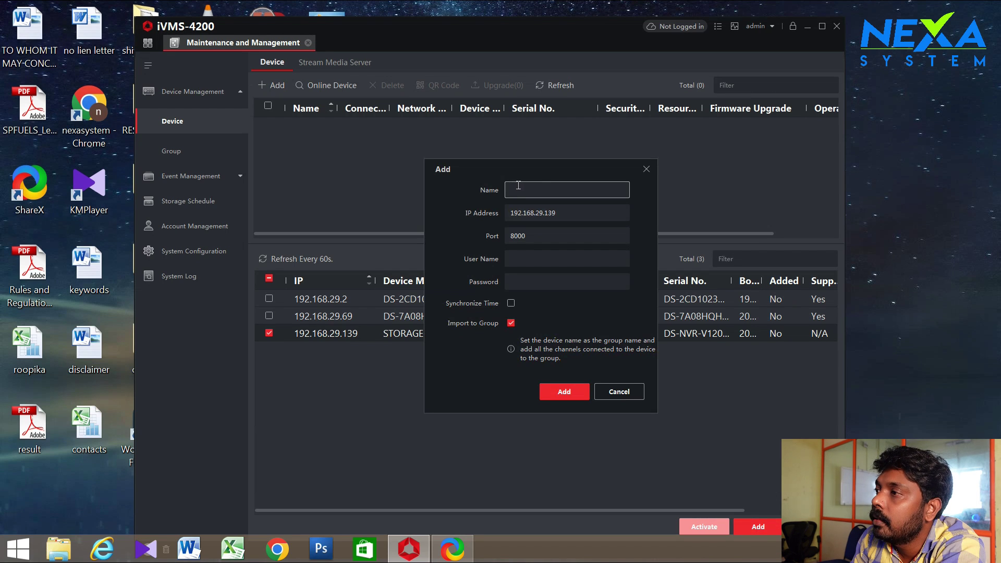
{"action": "left_click", "coordinate": [537, 281]}
{"action": "left_click", "coordinate": [531, 259]}
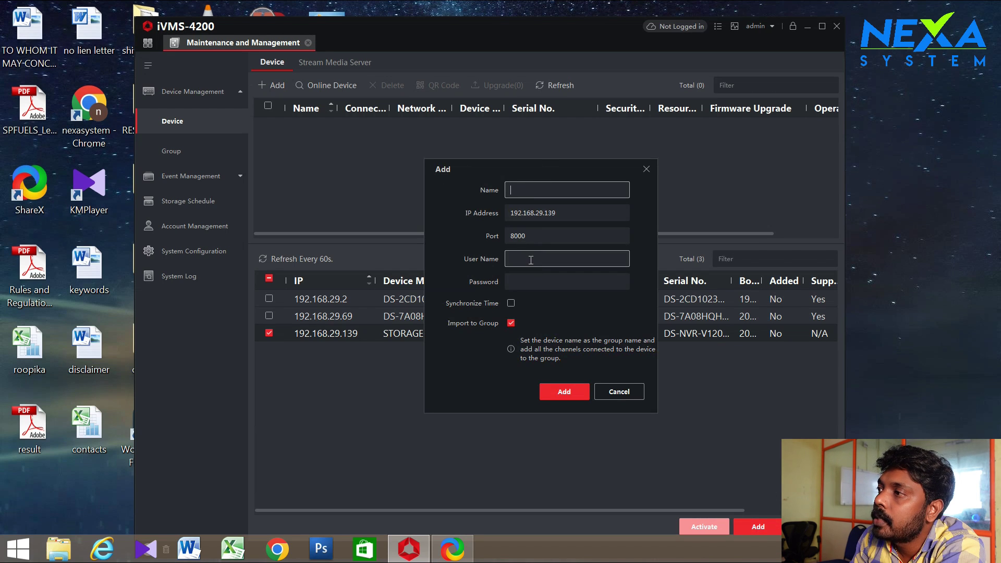
{"action": "left_click", "coordinate": [526, 280]}
{"action": "left_click", "coordinate": [520, 189]}
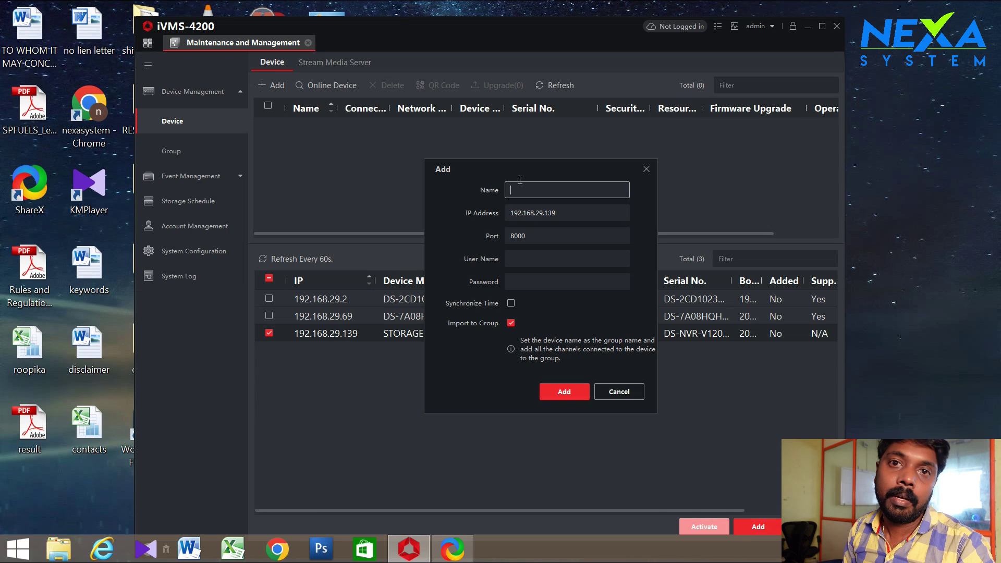
{"action": "type", "text": "My_"}
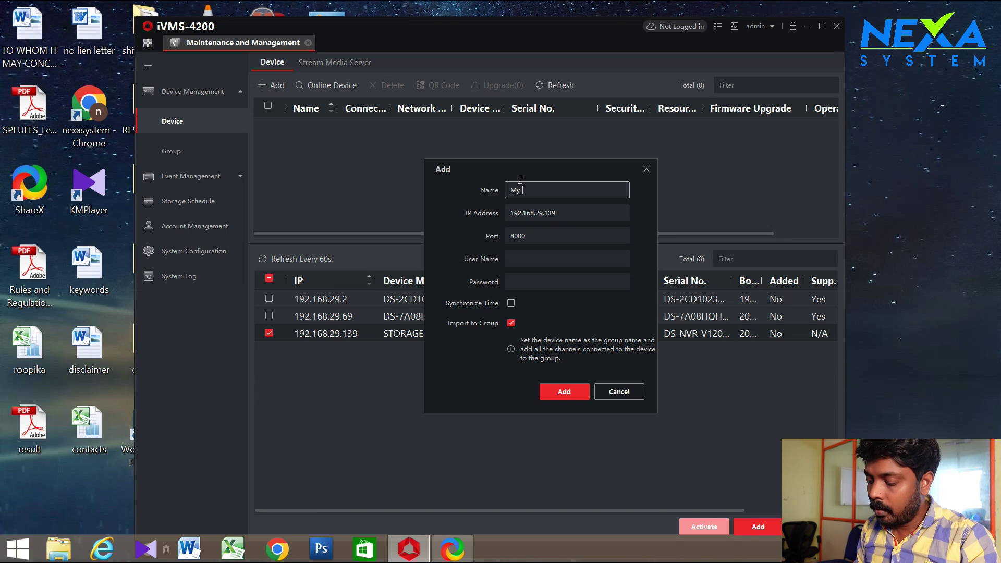
{"action": "type", "text": "storage"}
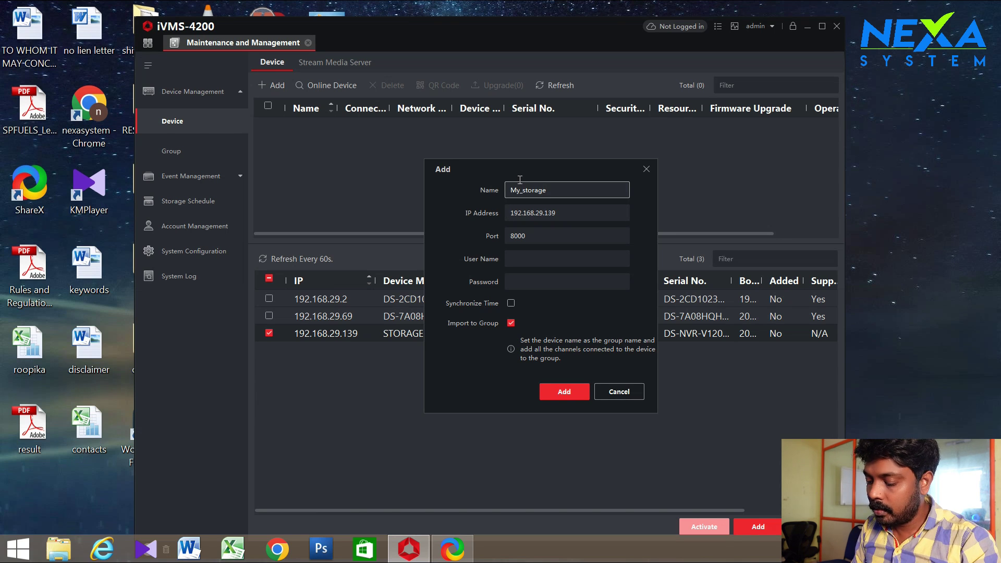
Enter the device's login user name and password, enable Synchronize Time, and add it
{"action": "left_click", "coordinate": [531, 252]}
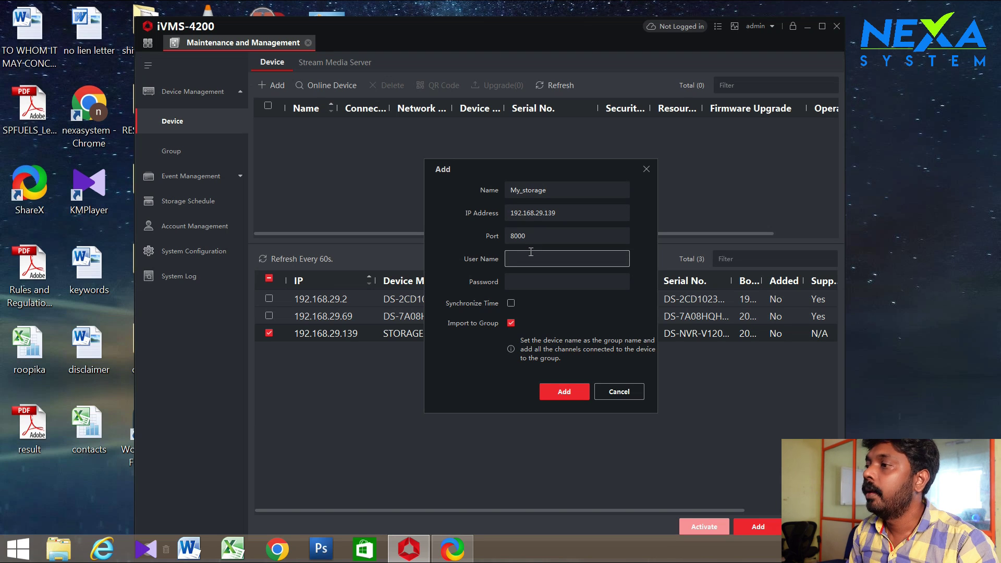
{"action": "type", "text": "admin"}
{"action": "key", "text": "Tab"}
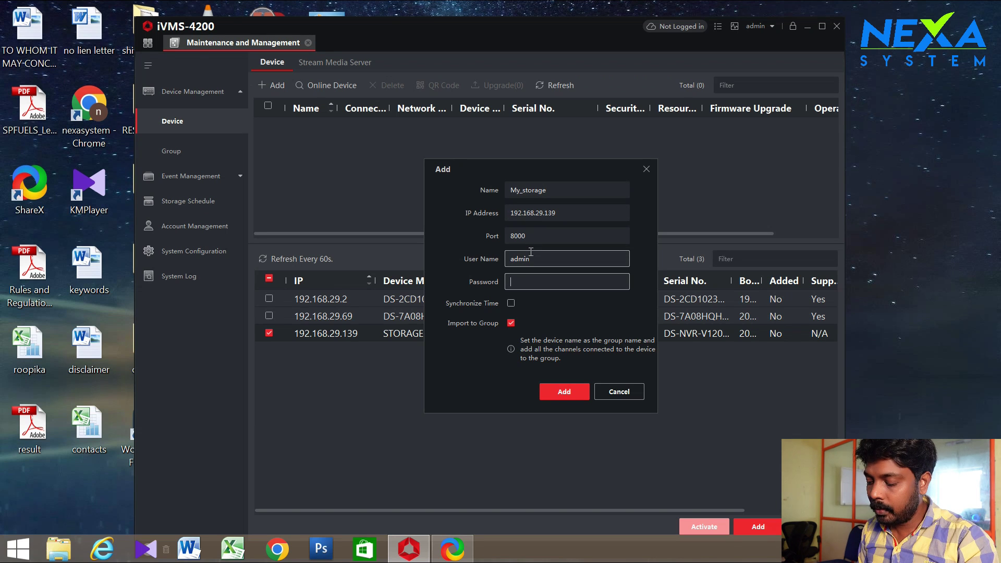
{"action": "type", "text": "12345678"}
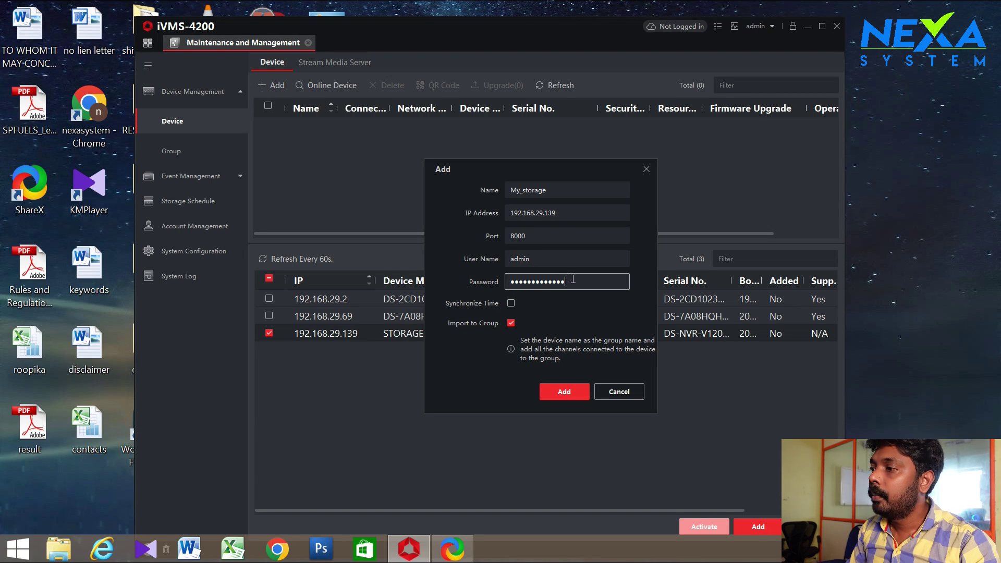
{"action": "left_click_drag", "start_coordinate": [569, 282], "coordinate": [458, 290]}
{"action": "left_click", "coordinate": [511, 304]}
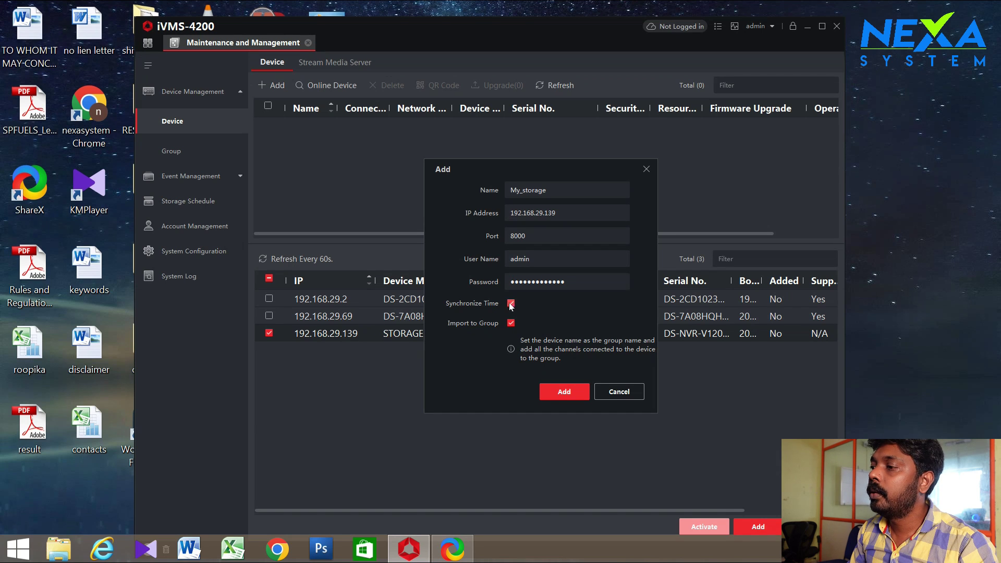
{"action": "left_click", "coordinate": [566, 391]}
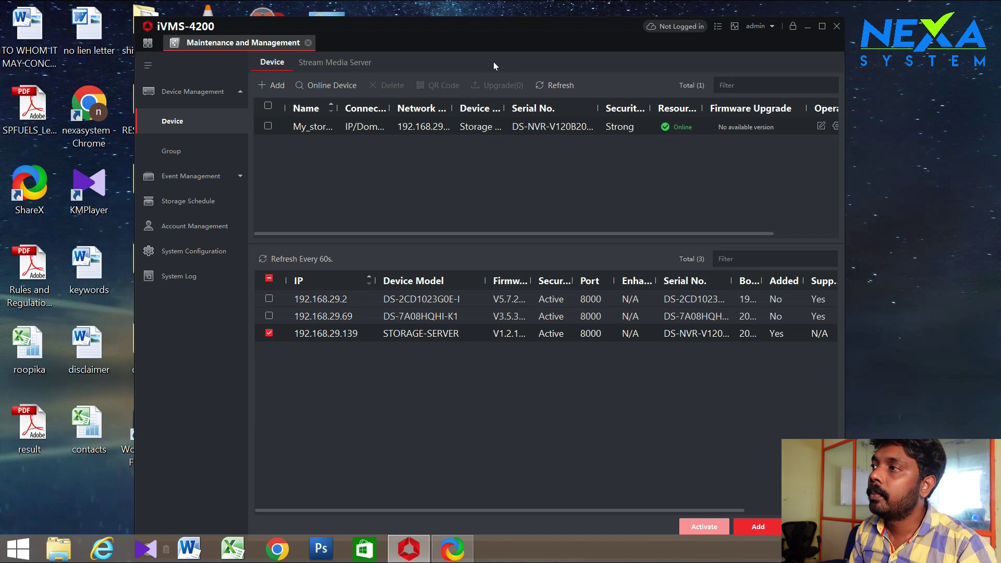
Mark only the 192.168.29.2 camera and open its Add dialog, moving it into view
{"action": "left_click", "coordinate": [270, 299]}
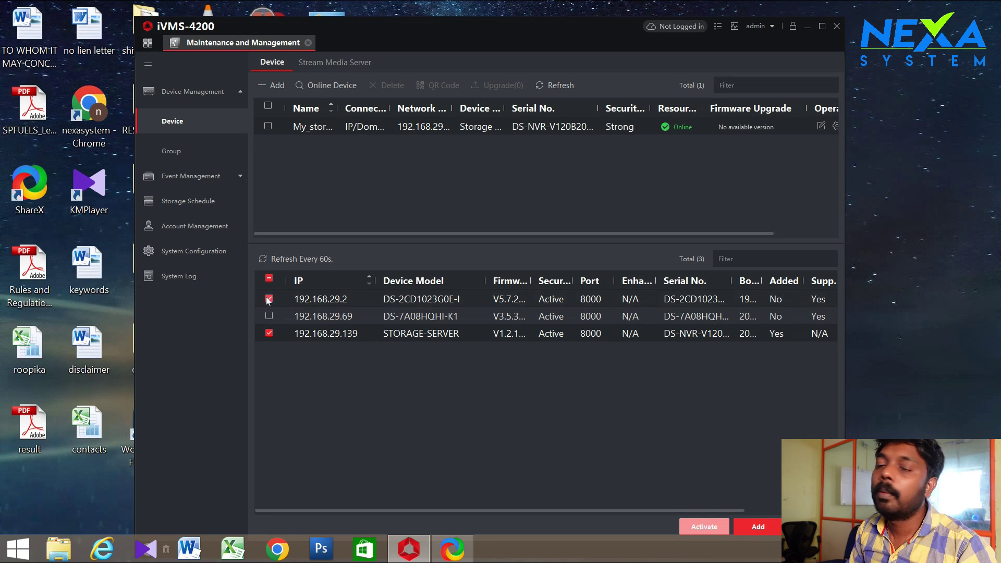
{"action": "left_click", "coordinate": [270, 334]}
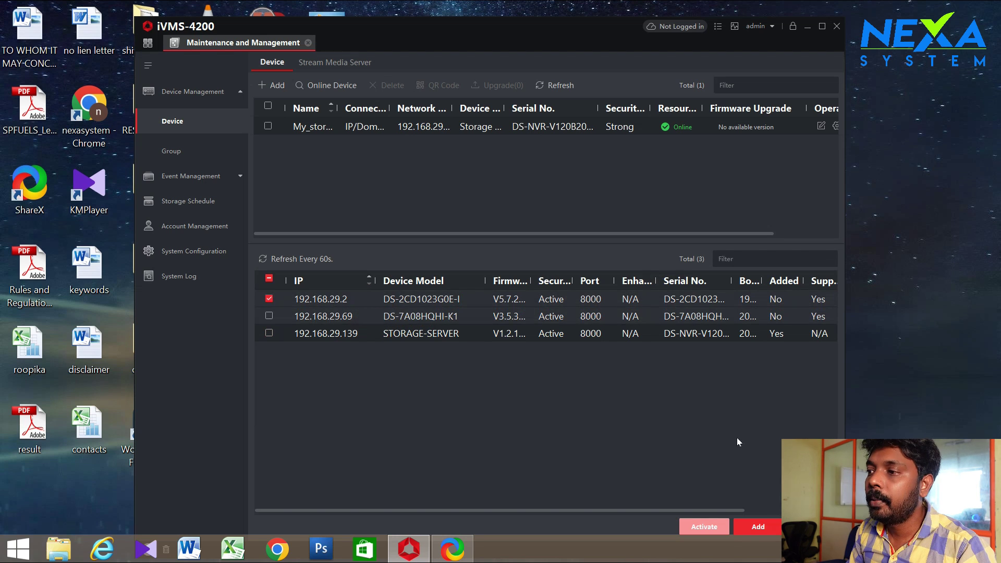
{"action": "left_click", "coordinate": [765, 527]}
{"action": "left_click_drag", "start_coordinate": [516, 162], "coordinate": [472, 121]}
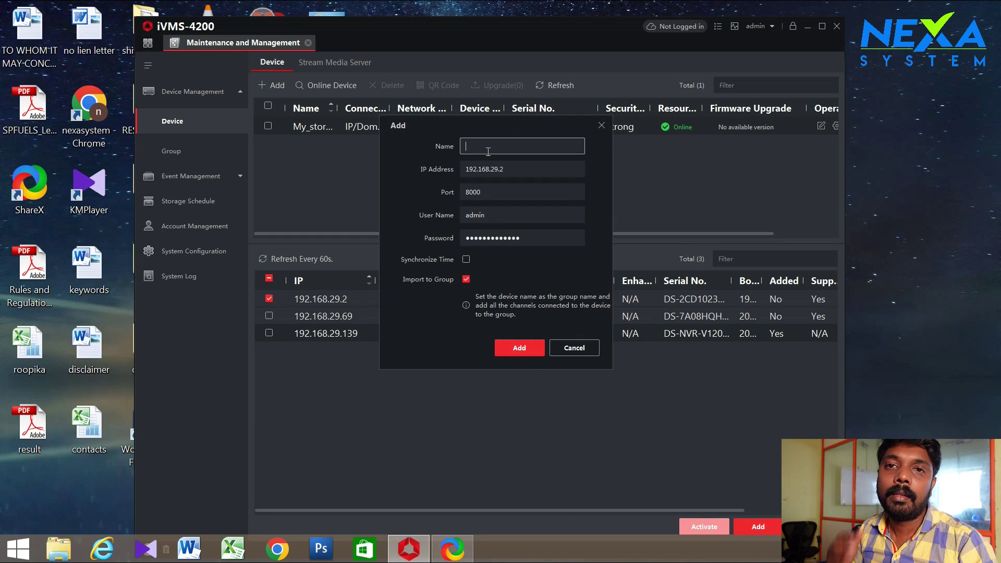
Name the camera at 192.168.29.2 'My_ipcam' and add it to the device list
{"action": "type", "text": "My_ipcam"}
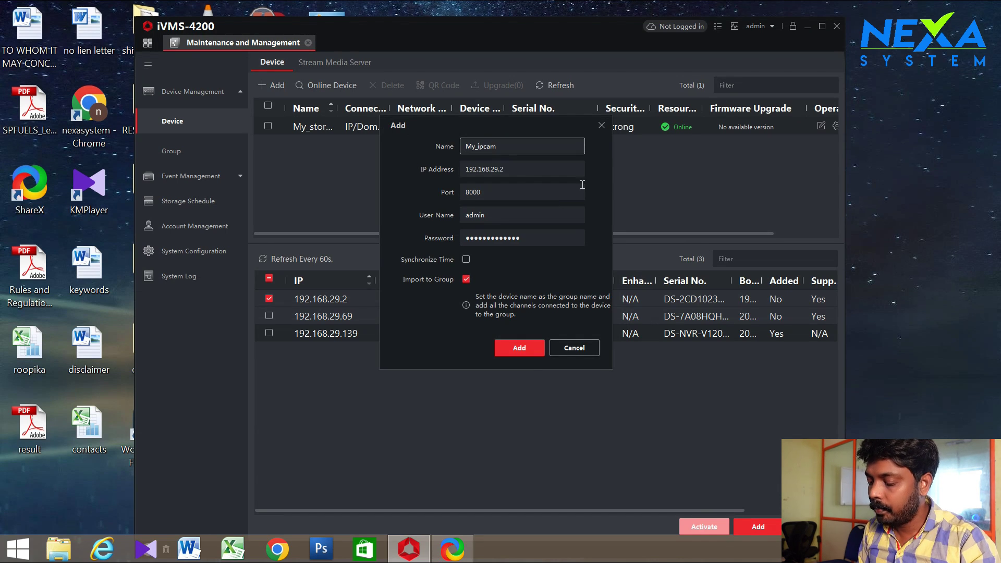
{"action": "left_click_drag", "start_coordinate": [521, 238], "coordinate": [418, 203]}
{"action": "left_click", "coordinate": [520, 351]}
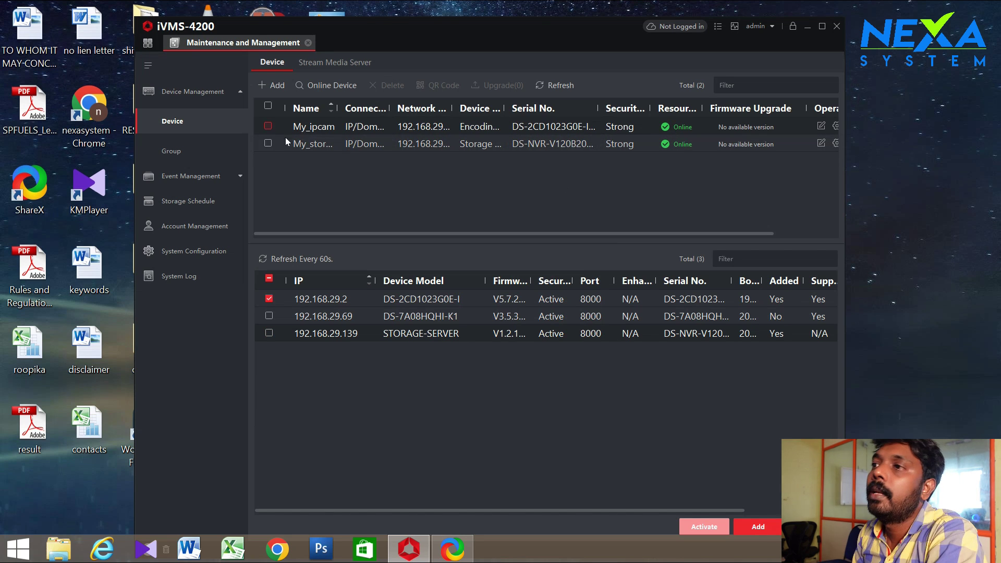
Tick the My_storage server and open its Remote Configuration from the Operation column
{"action": "left_click_drag", "start_coordinate": [338, 108], "coordinate": [368, 108]}
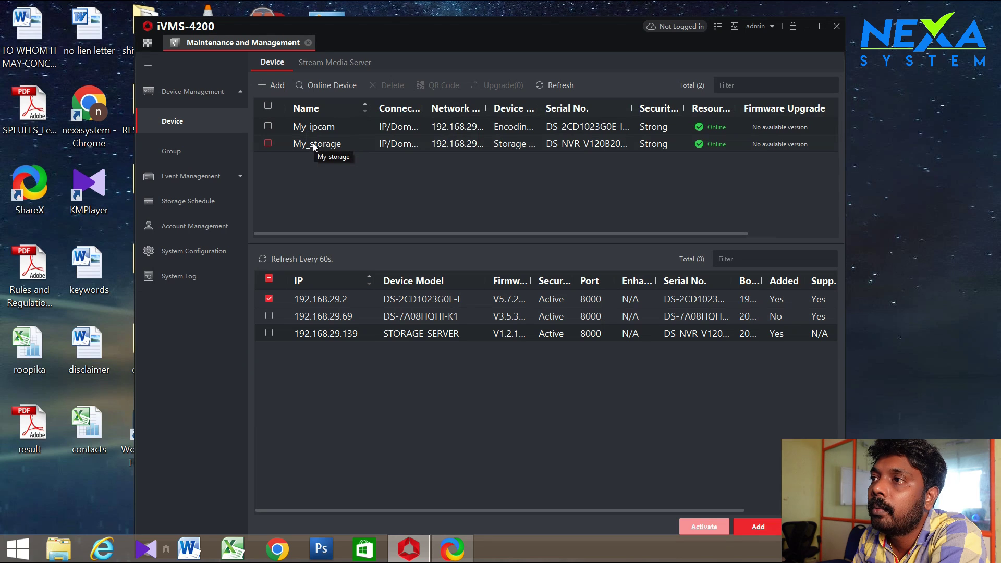
{"action": "left_click", "coordinate": [268, 144]}
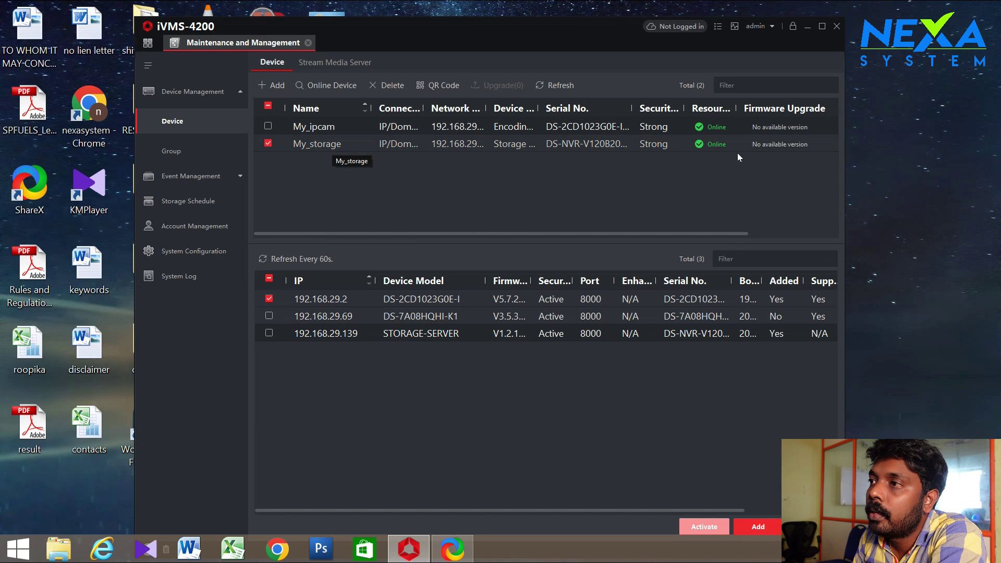
{"action": "left_click_drag", "start_coordinate": [656, 233], "coordinate": [753, 233]}
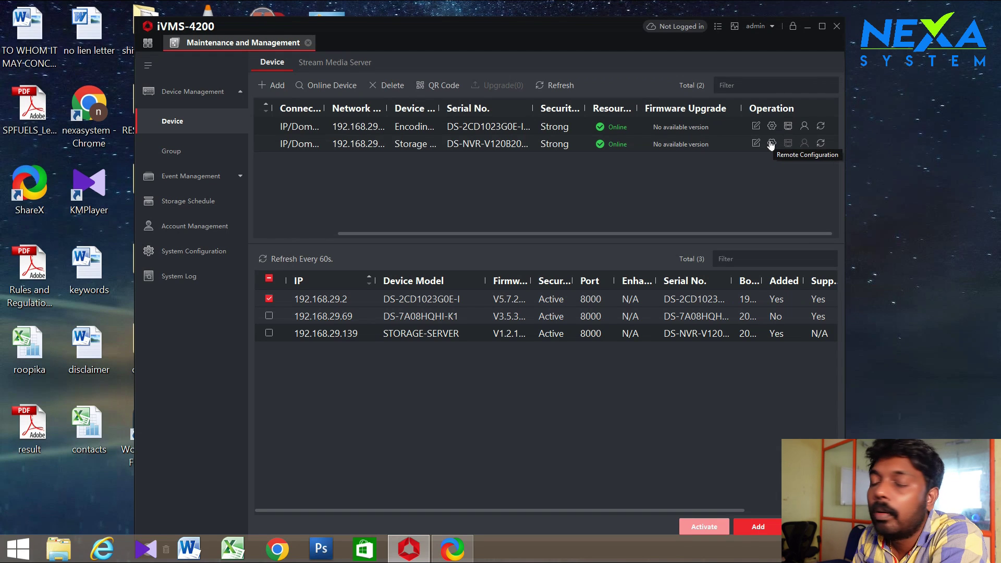
{"action": "left_click", "coordinate": [772, 145]}
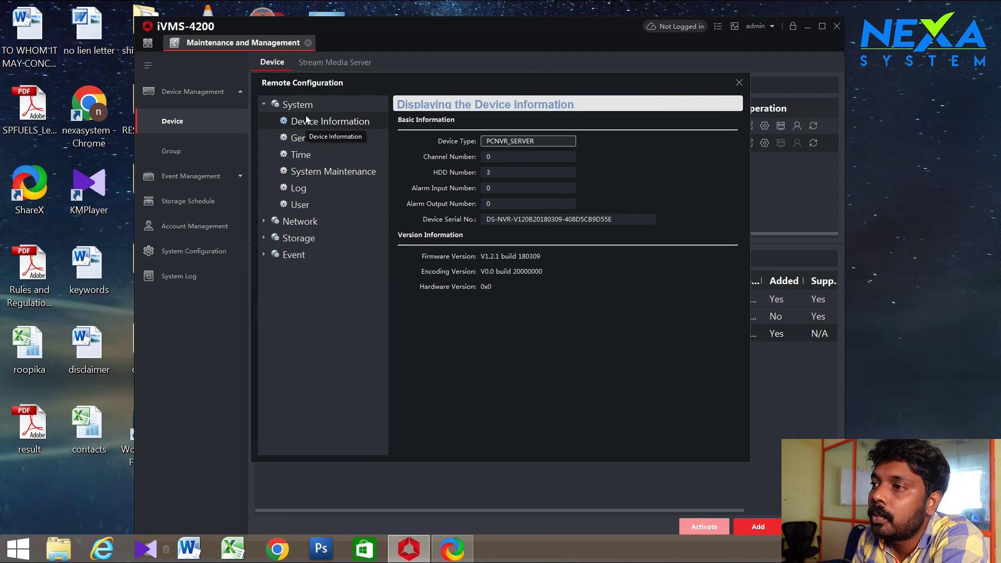
Expand the System and Network nodes in the storage server's configuration tree
{"action": "left_click", "coordinate": [264, 104]}
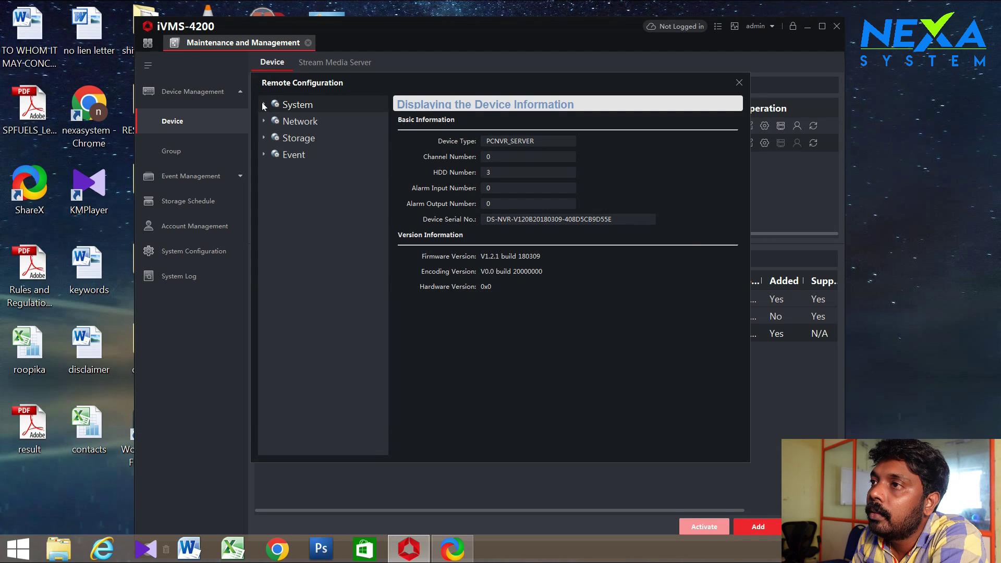
{"action": "left_click", "coordinate": [264, 104]}
{"action": "left_click", "coordinate": [264, 221]}
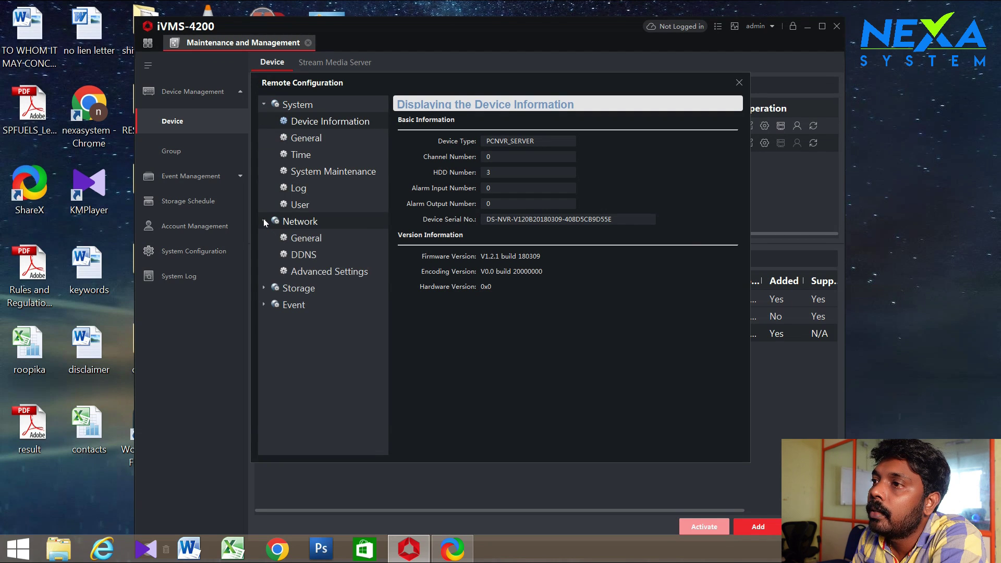
{"action": "left_click", "coordinate": [264, 104]}
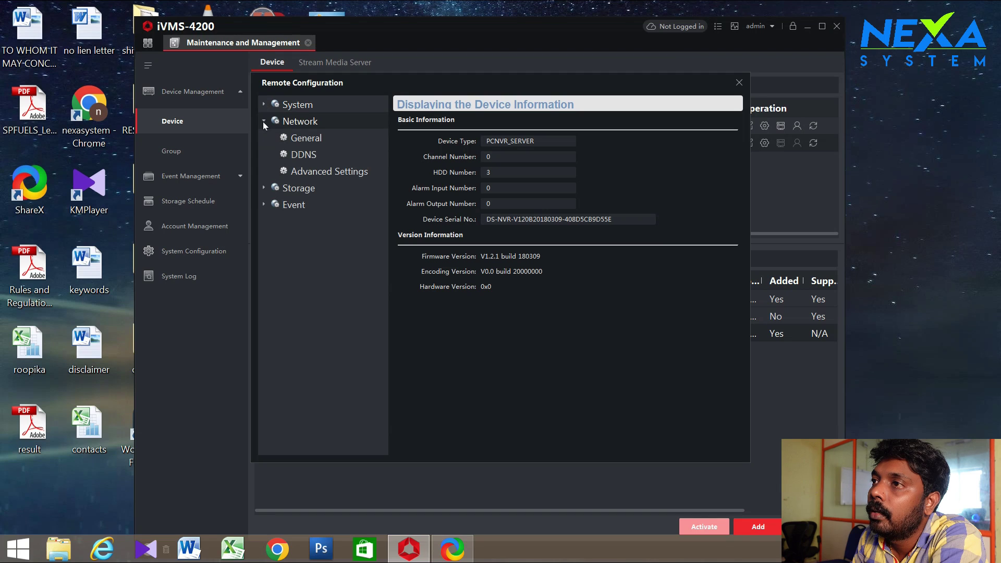
{"action": "left_click", "coordinate": [263, 104]}
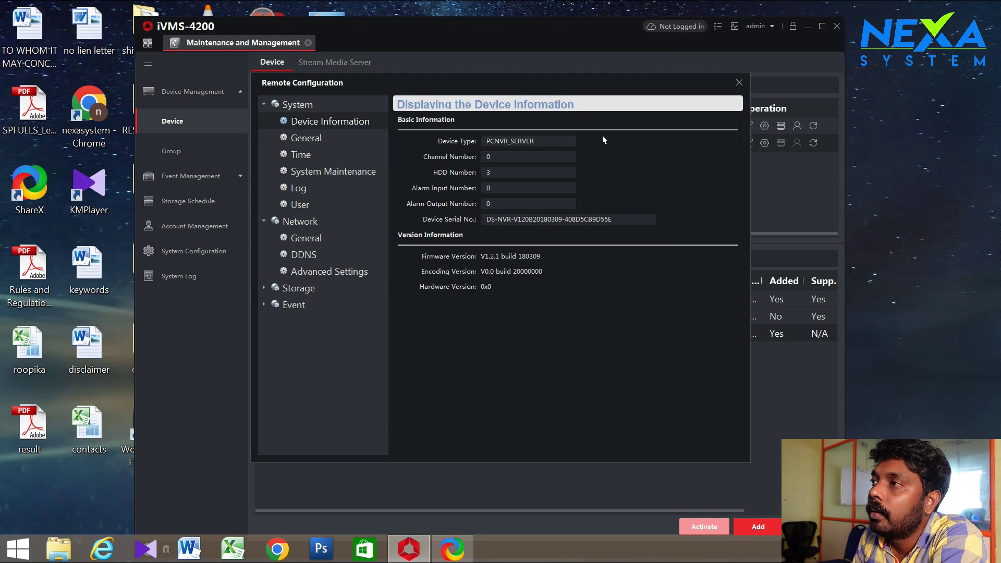
{"action": "left_click", "coordinate": [307, 138]}
Keep the GMT+05:30 time zone and NTP server, and save the storage server's time settings
{"action": "left_click", "coordinate": [537, 139]}
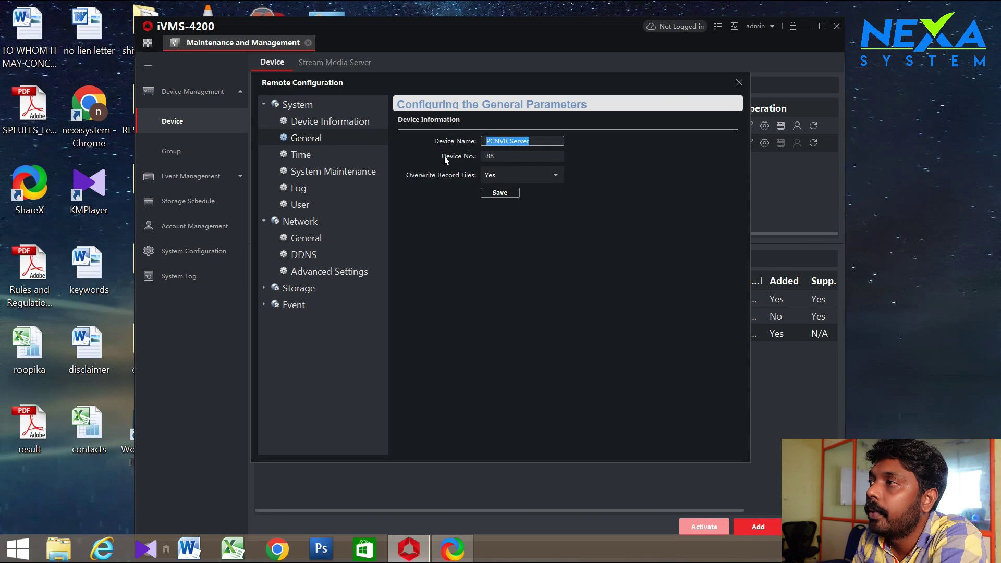
{"action": "left_click", "coordinate": [296, 159]}
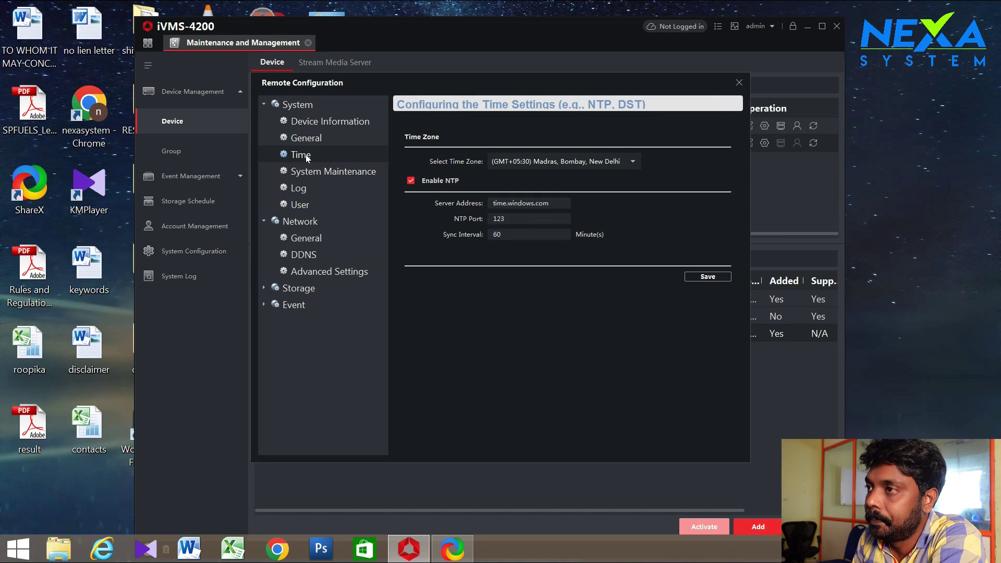
{"action": "left_click", "coordinate": [556, 205]}
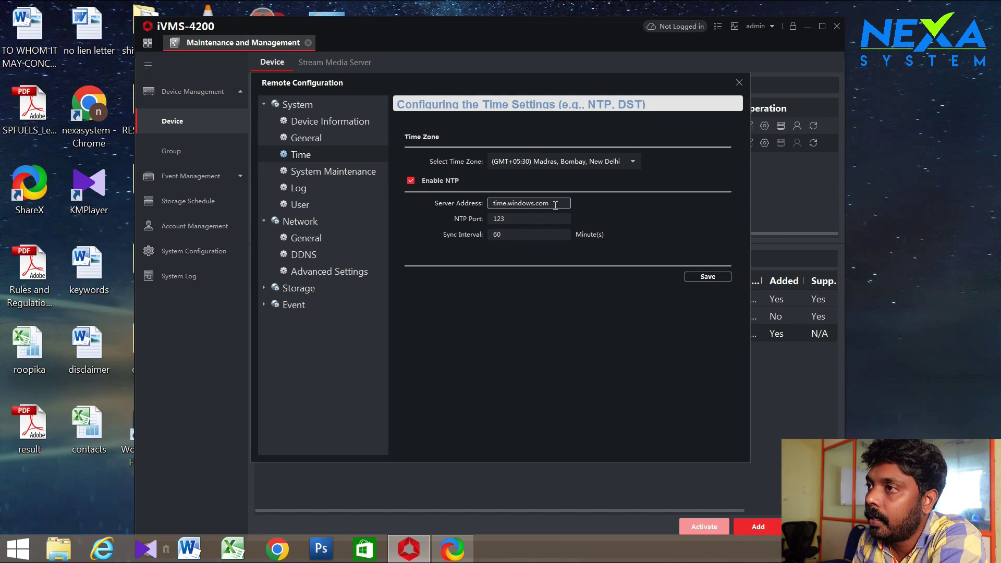
{"action": "left_click", "coordinate": [632, 162]}
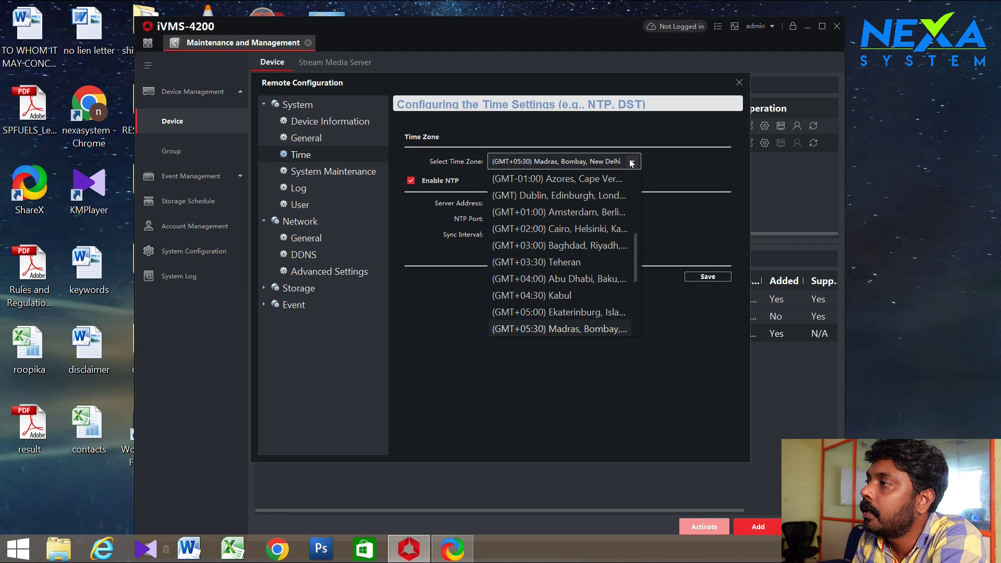
{"action": "left_click", "coordinate": [632, 162]}
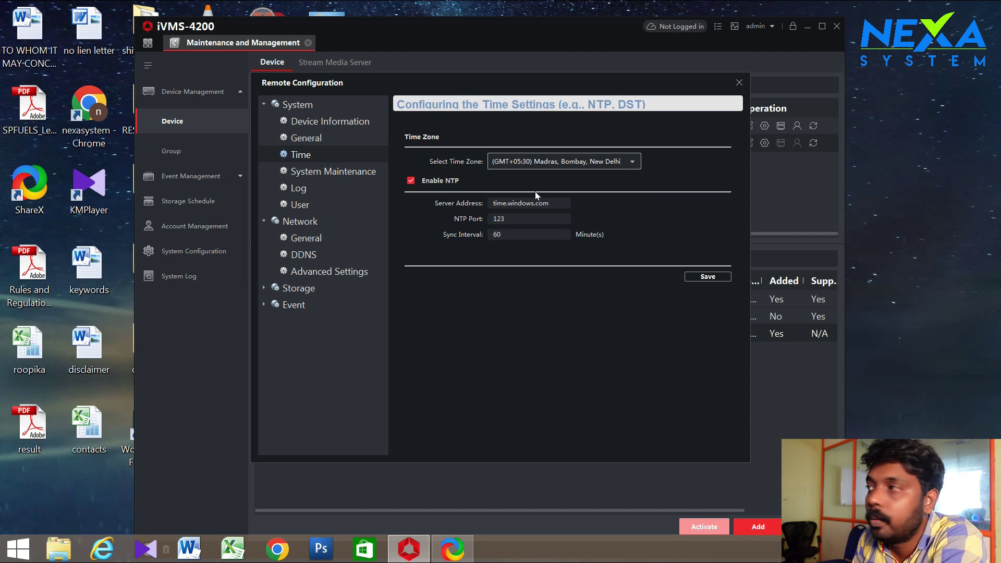
{"action": "left_click", "coordinate": [517, 204]}
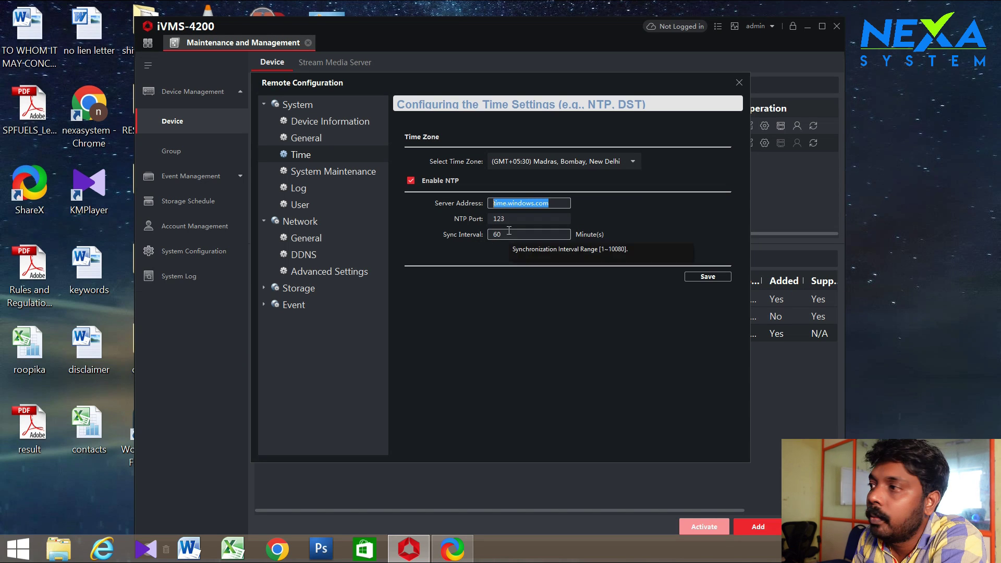
{"action": "left_click", "coordinate": [706, 277]}
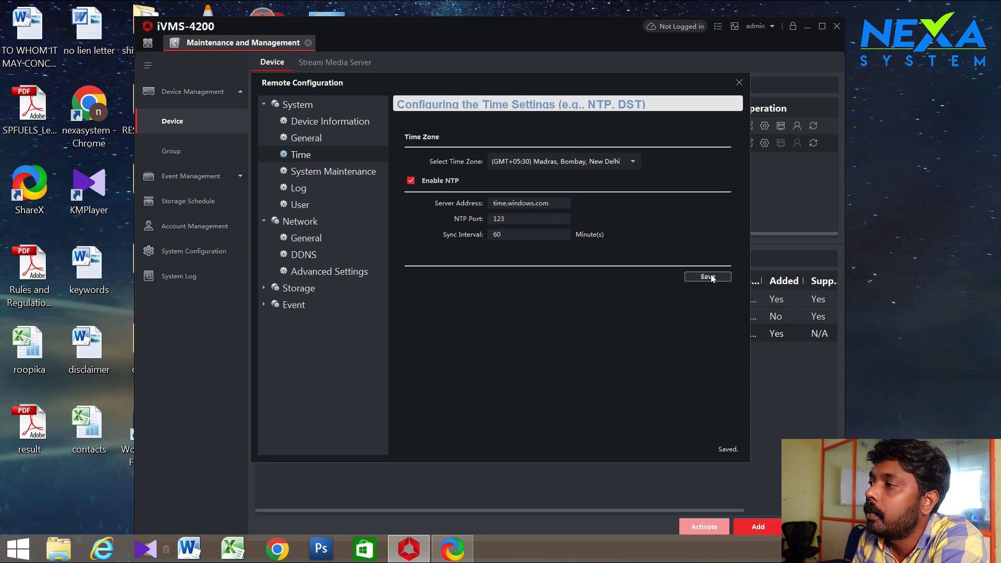
Review the storage server's Network general and DDNS parameters
{"action": "left_click", "coordinate": [264, 223]}
{"action": "left_click", "coordinate": [264, 223]}
{"action": "left_click", "coordinate": [302, 237]}
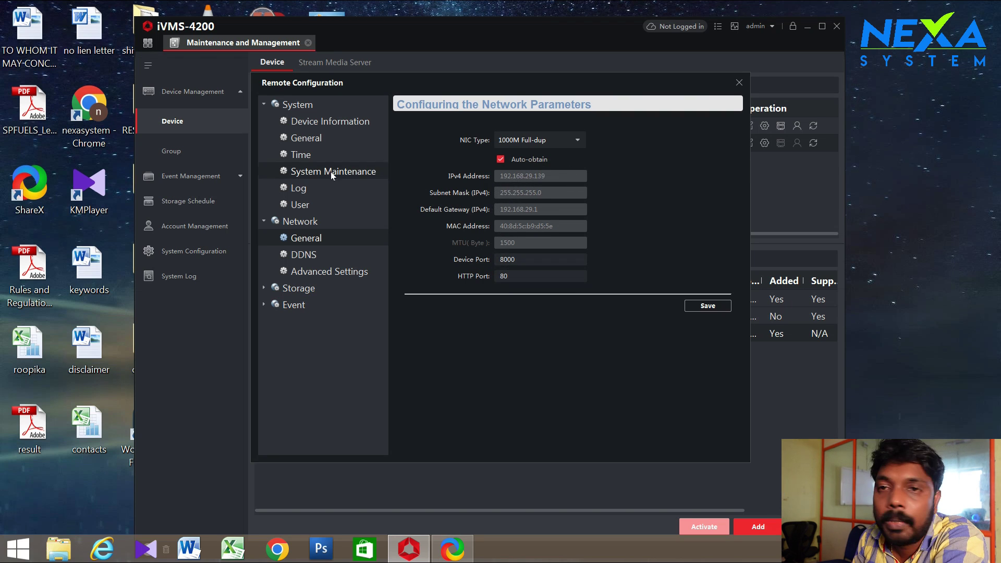
{"action": "left_click", "coordinate": [303, 257]}
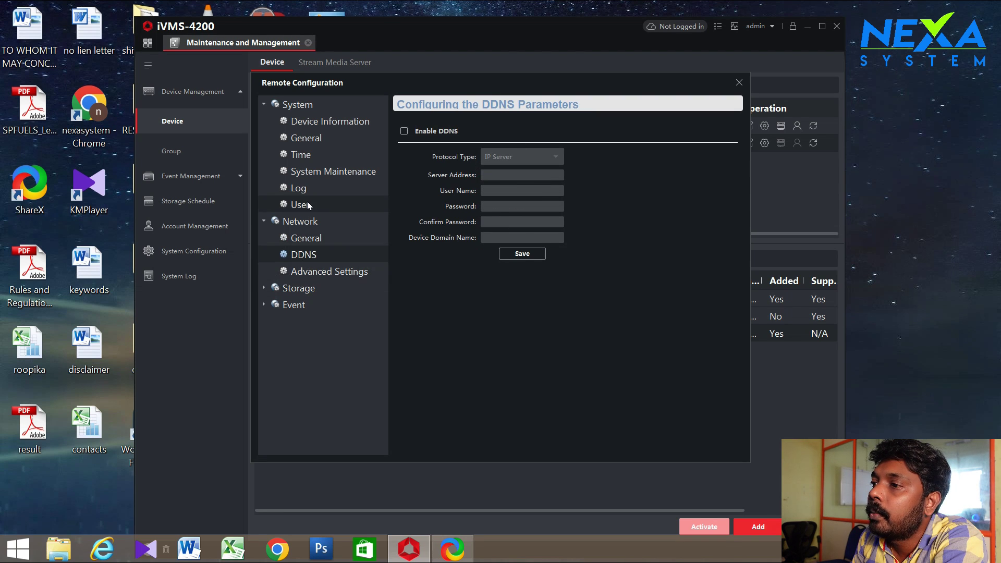
Open Storage HDD parameters, tick drive D and widen Status to show Unformatted
{"action": "left_click", "coordinate": [263, 221]}
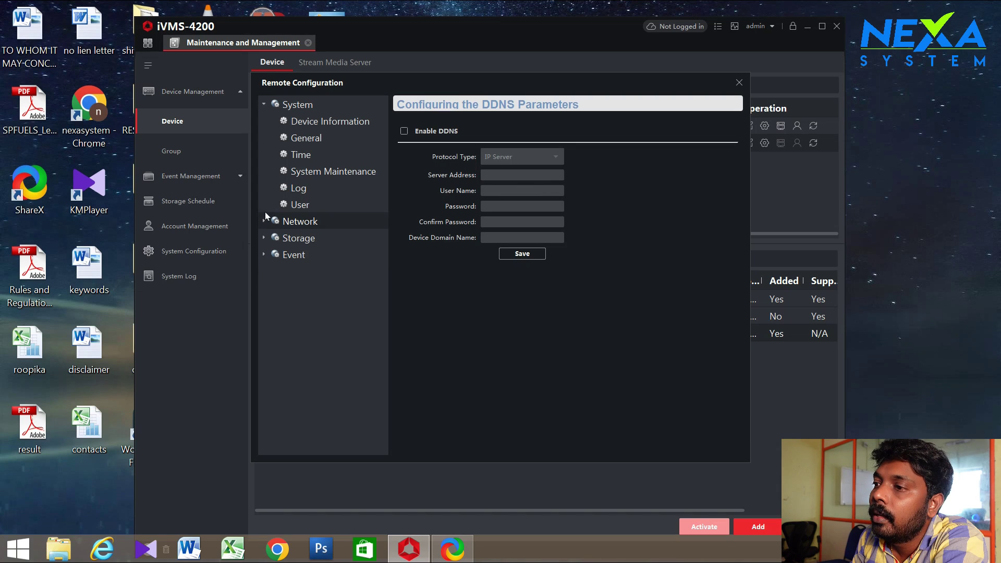
{"action": "left_click", "coordinate": [264, 105]}
{"action": "left_click", "coordinate": [265, 138]}
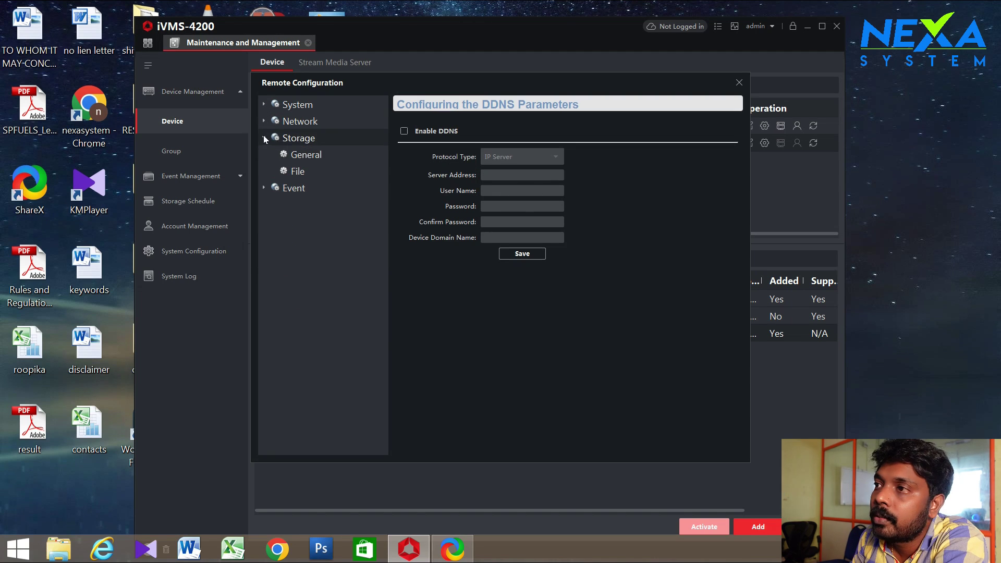
{"action": "left_click", "coordinate": [312, 155]}
{"action": "left_click", "coordinate": [412, 153]}
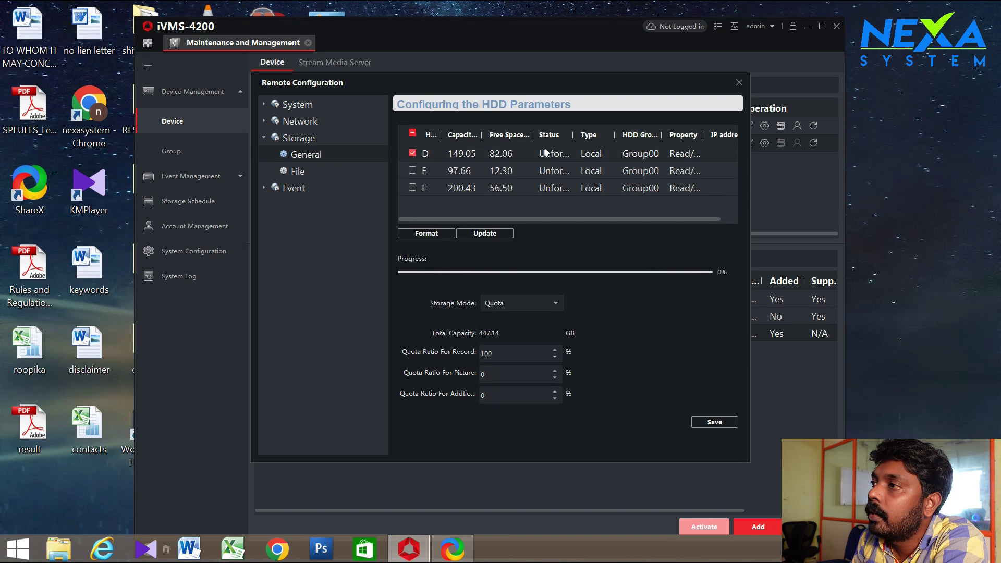
{"action": "left_click_drag", "start_coordinate": [573, 135], "coordinate": [609, 133]}
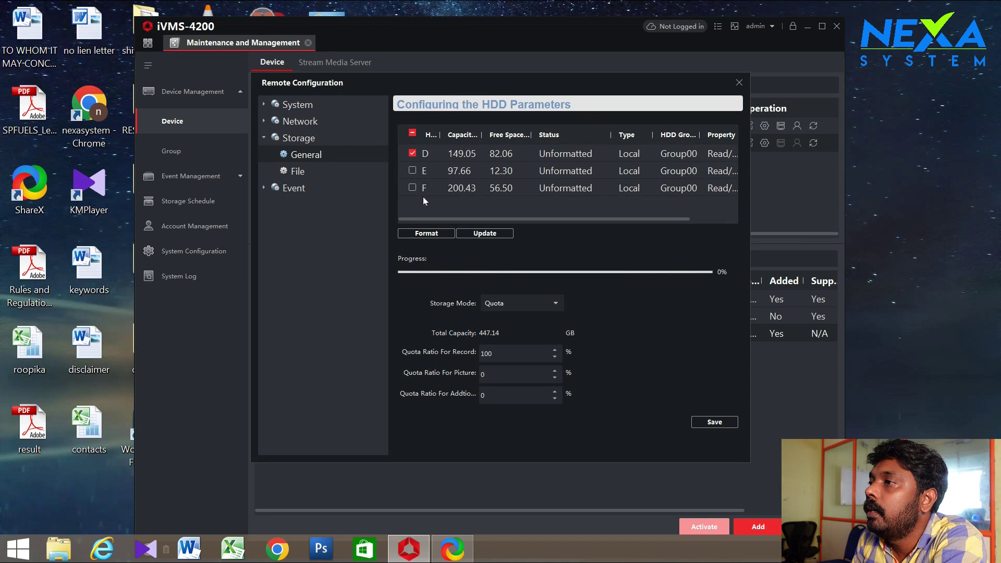
Select the D:, E: and F: drives together in This PC
{"action": "left_click", "coordinate": [58, 549]}
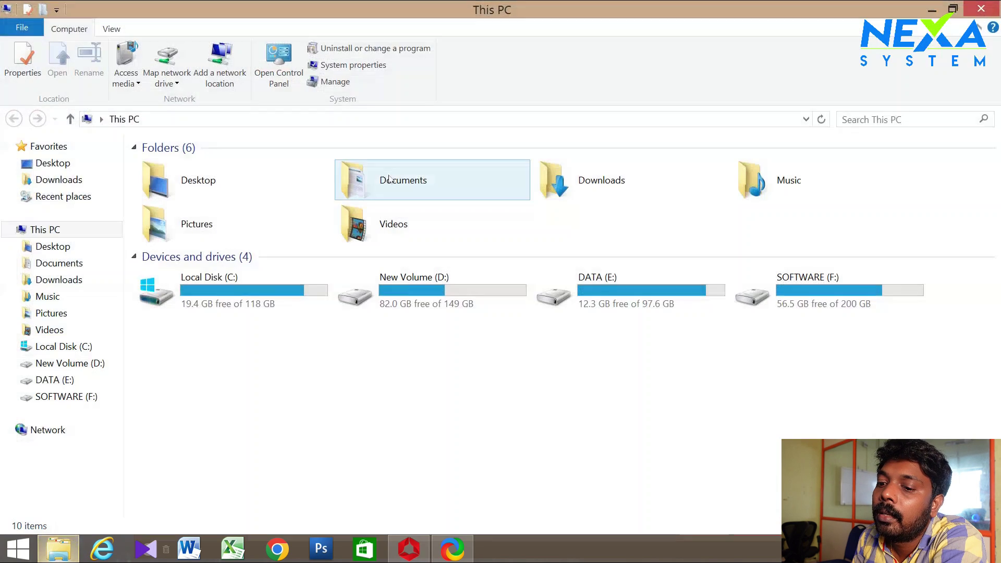
{"action": "left_click", "coordinate": [419, 293]}
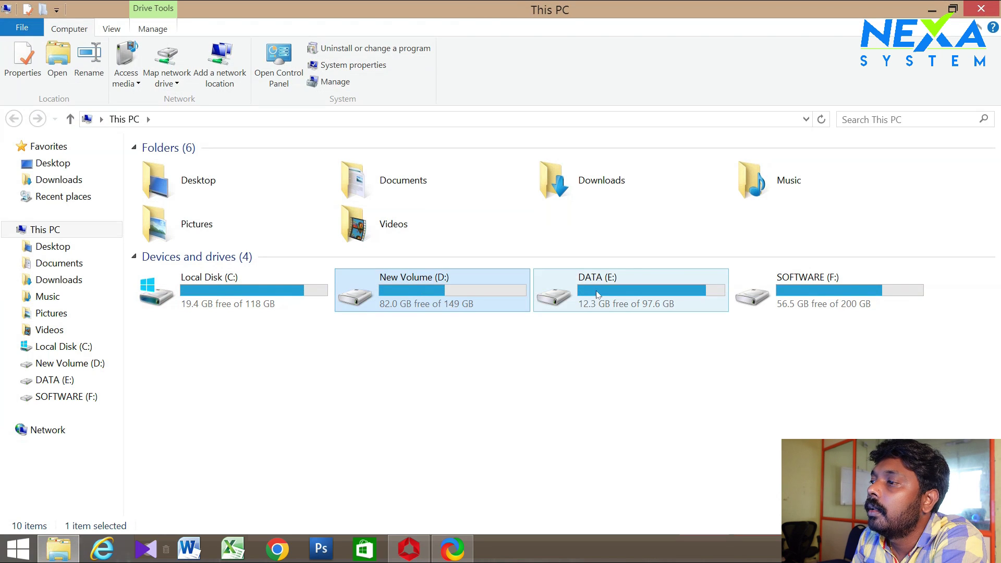
{"action": "left_click", "coordinate": [598, 293]}
{"action": "left_click", "coordinate": [823, 287]}
{"action": "left_click_drag", "start_coordinate": [942, 334], "coordinate": [336, 269]}
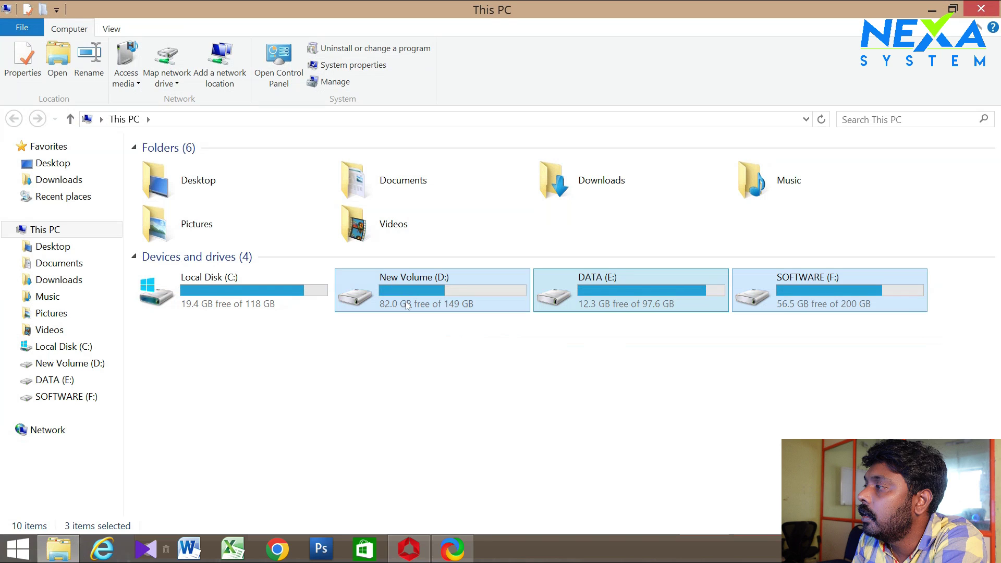
Minimise ShareX and bring iVMS-4200 back to the front
{"action": "left_click", "coordinate": [412, 555]}
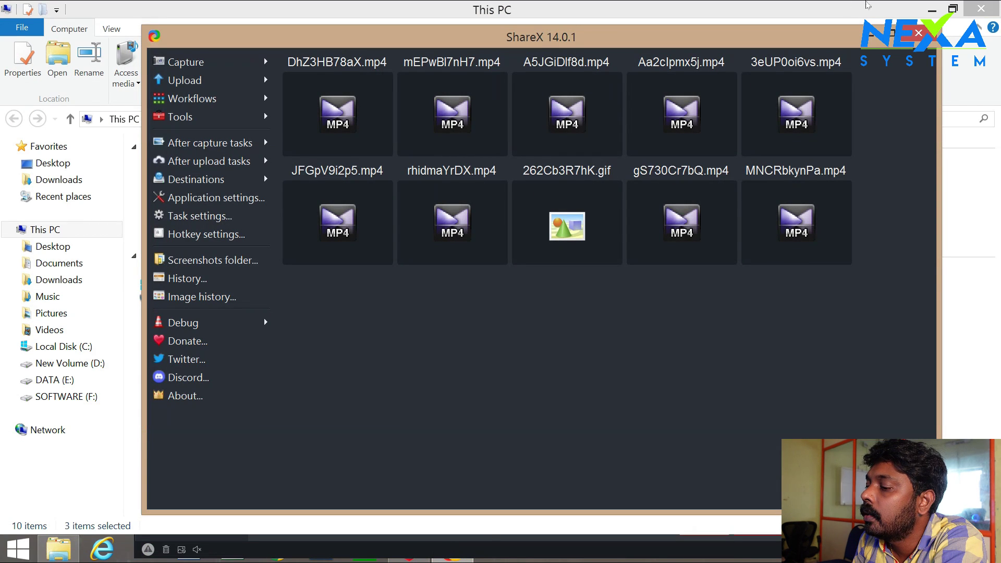
{"action": "left_click", "coordinate": [870, 33]}
{"action": "left_click", "coordinate": [412, 554]}
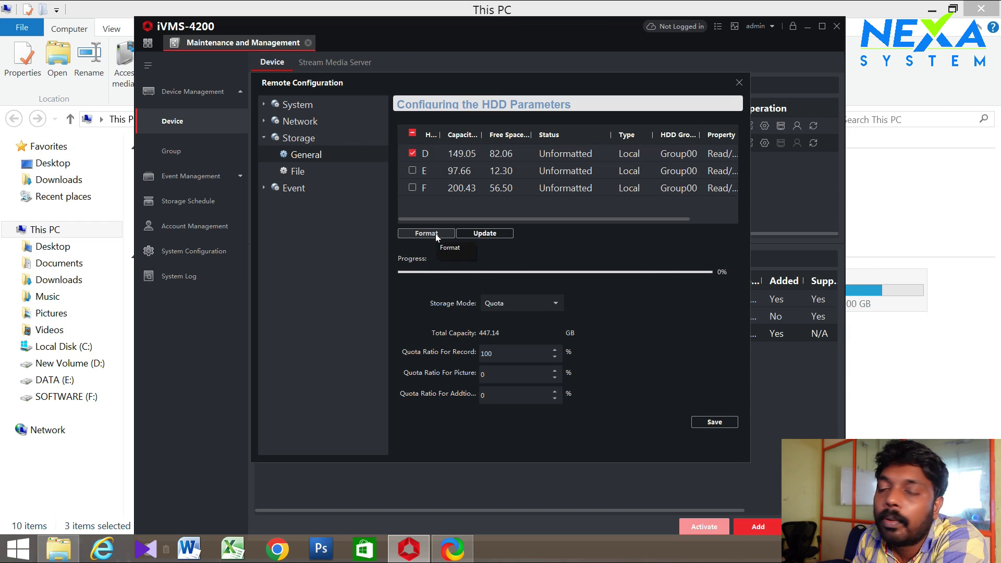
Format disk D on the storage server, confirm, and accept the success message
{"action": "left_click", "coordinate": [436, 233]}
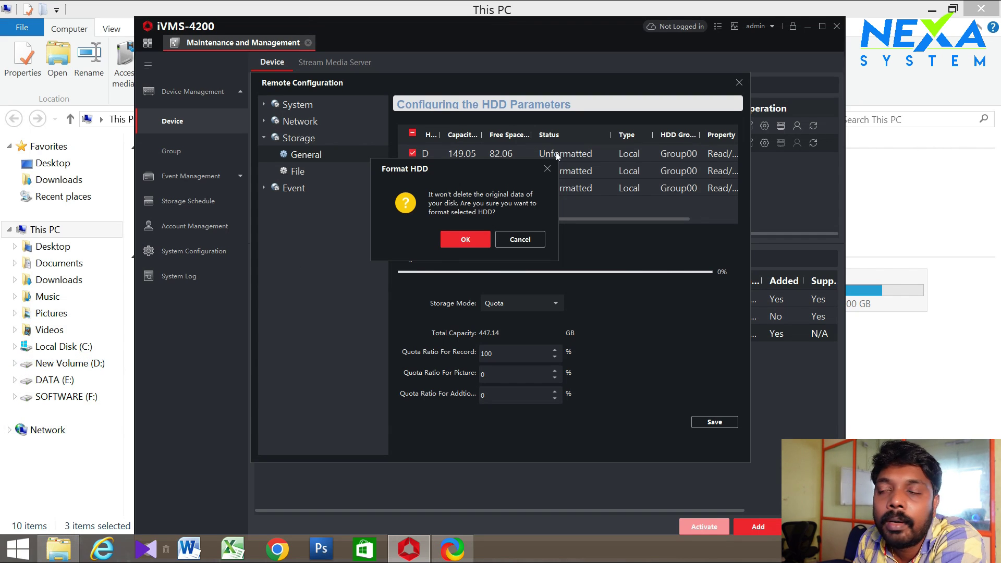
{"action": "left_click_drag", "start_coordinate": [492, 164], "coordinate": [519, 165]}
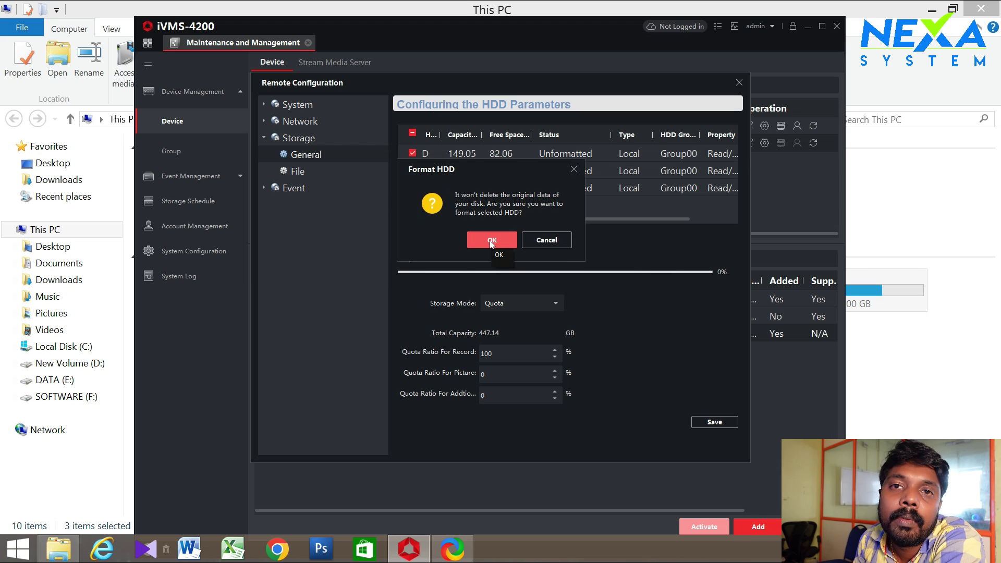
{"action": "left_click_drag", "start_coordinate": [494, 164], "coordinate": [514, 164]}
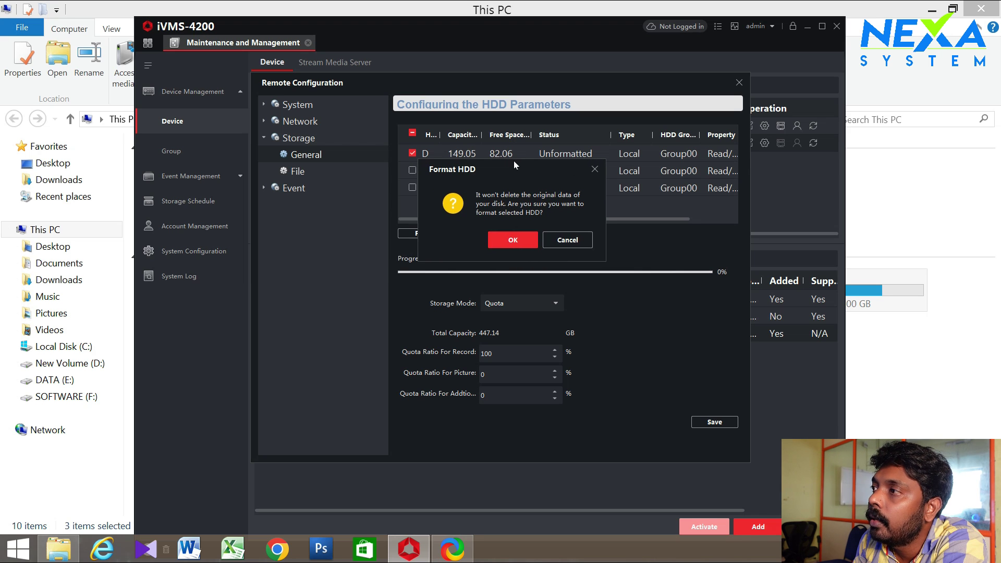
{"action": "left_click", "coordinate": [515, 239]}
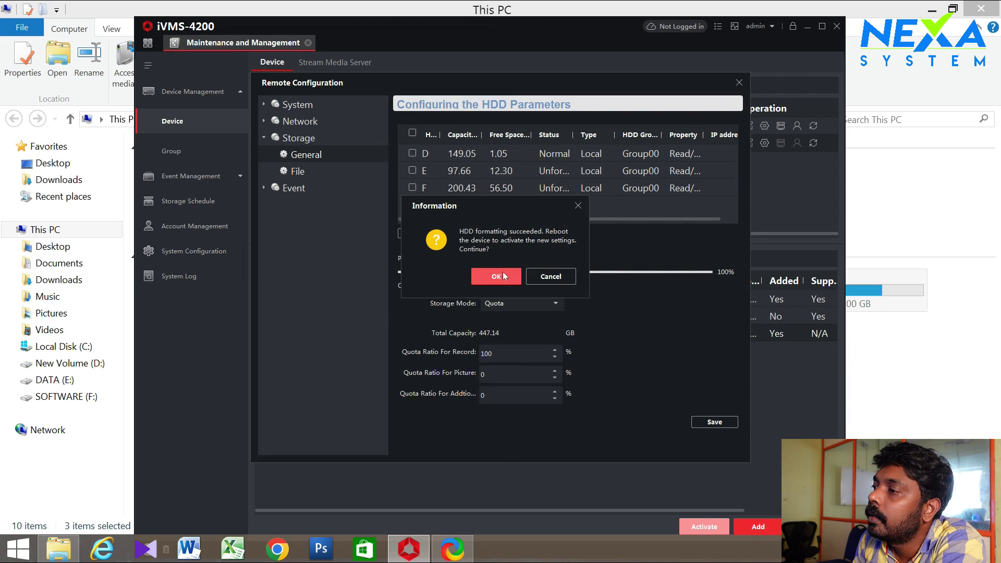
{"action": "left_click", "coordinate": [503, 275]}
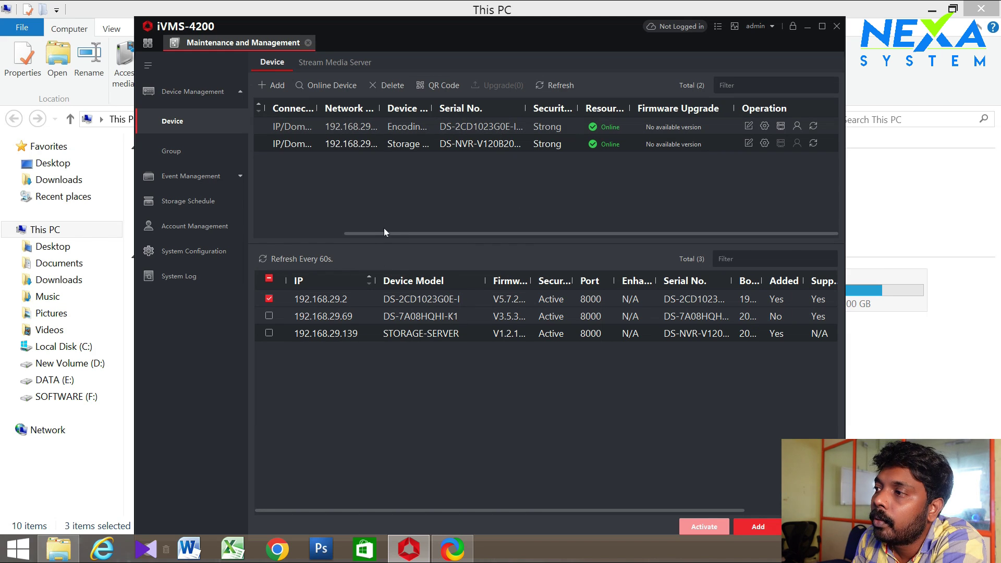
Scroll to the Operation column and reopen My_storage's Remote Configuration
{"action": "left_click_drag", "start_coordinate": [405, 234], "coordinate": [314, 234]}
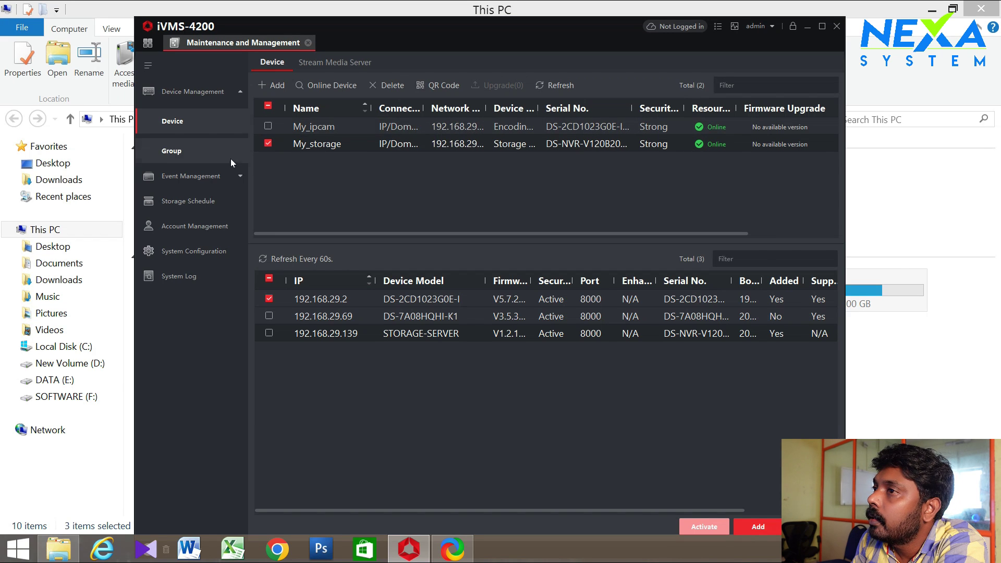
{"action": "left_click_drag", "start_coordinate": [326, 234], "coordinate": [422, 234]}
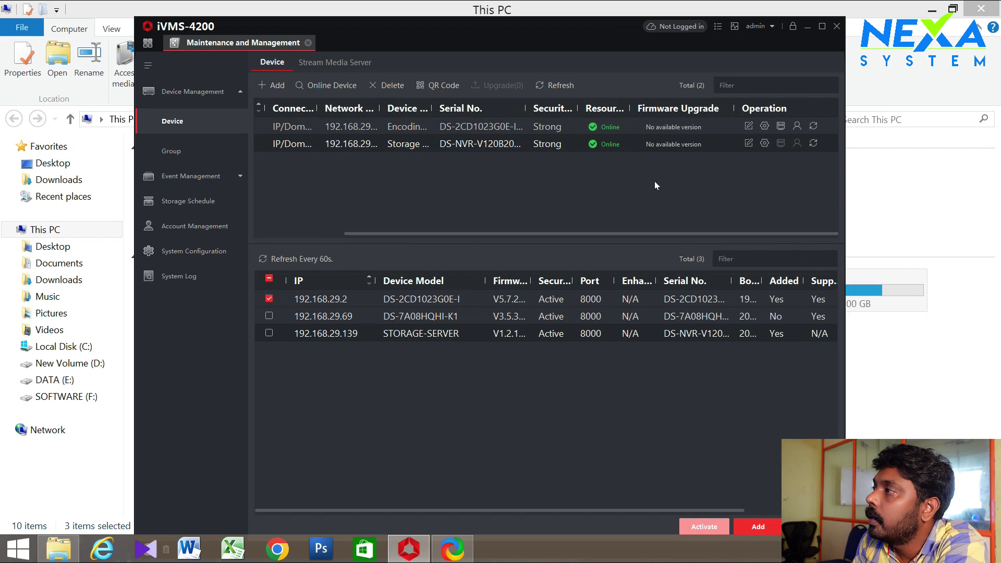
{"action": "left_click", "coordinate": [765, 143]}
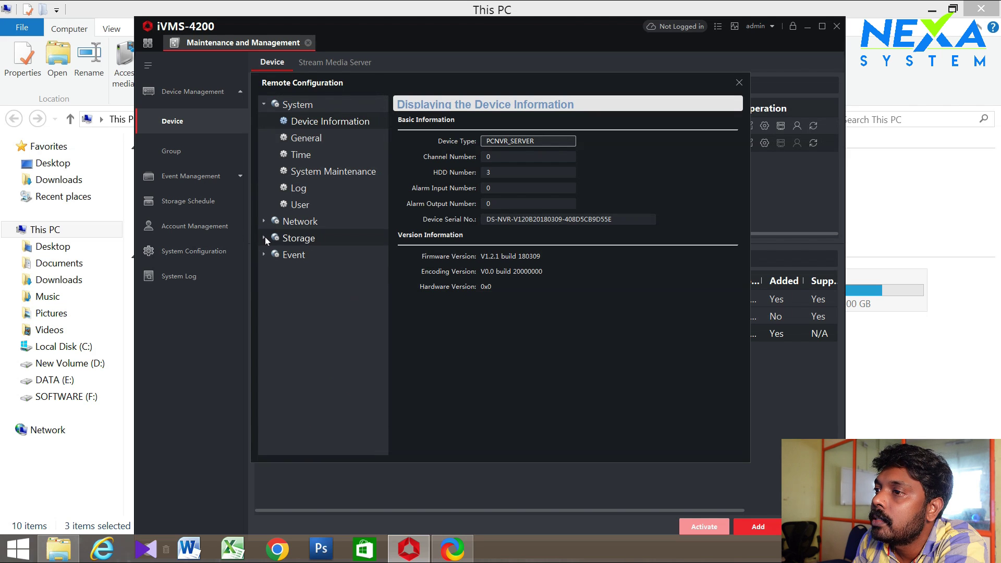
Show Storage > General with wider Status and Free Space columns, then save the HDD parameters
{"action": "left_click", "coordinate": [265, 237]}
{"action": "left_click", "coordinate": [300, 256]}
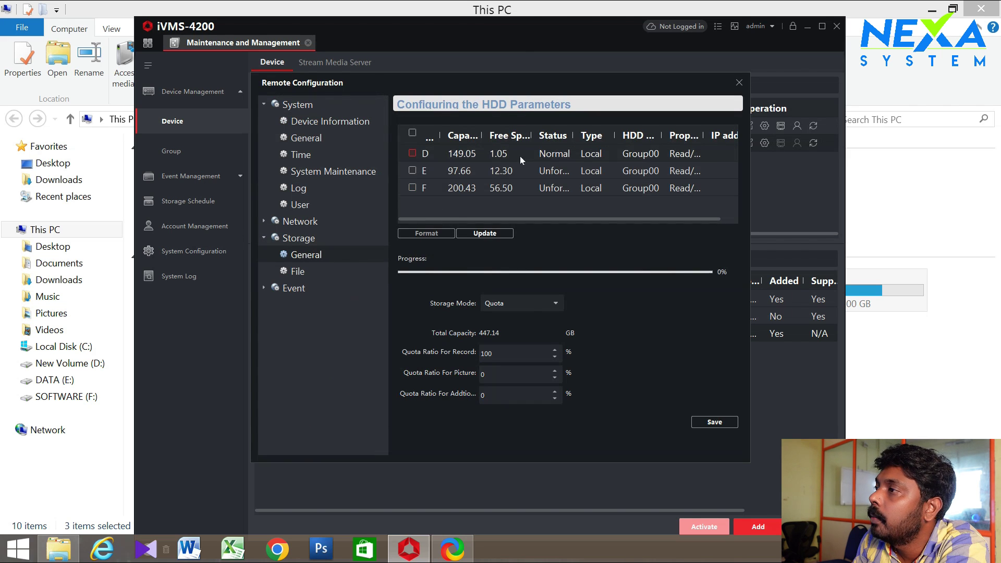
{"action": "double_click", "coordinate": [568, 135]}
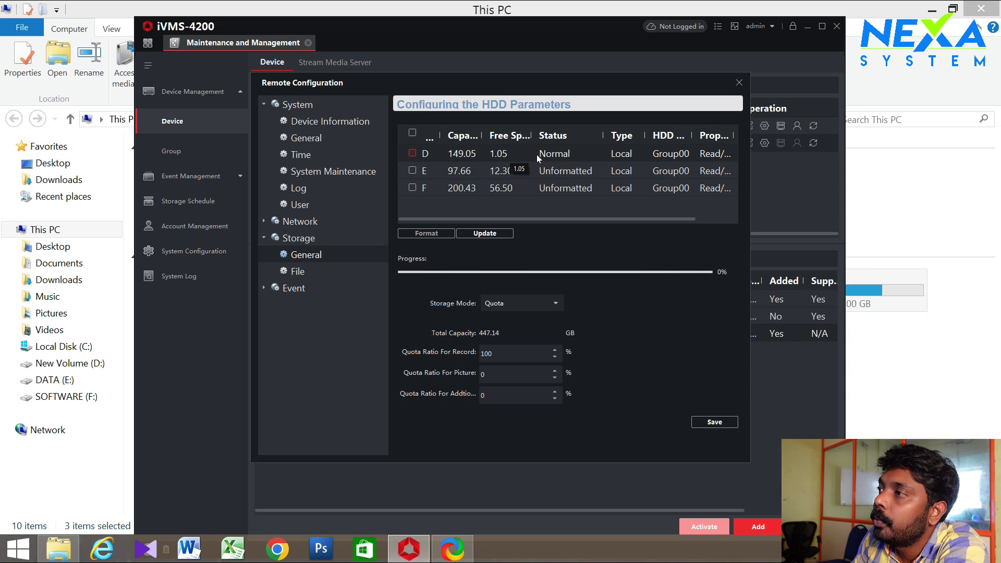
{"action": "left_click_drag", "start_coordinate": [532, 132], "coordinate": [547, 132]}
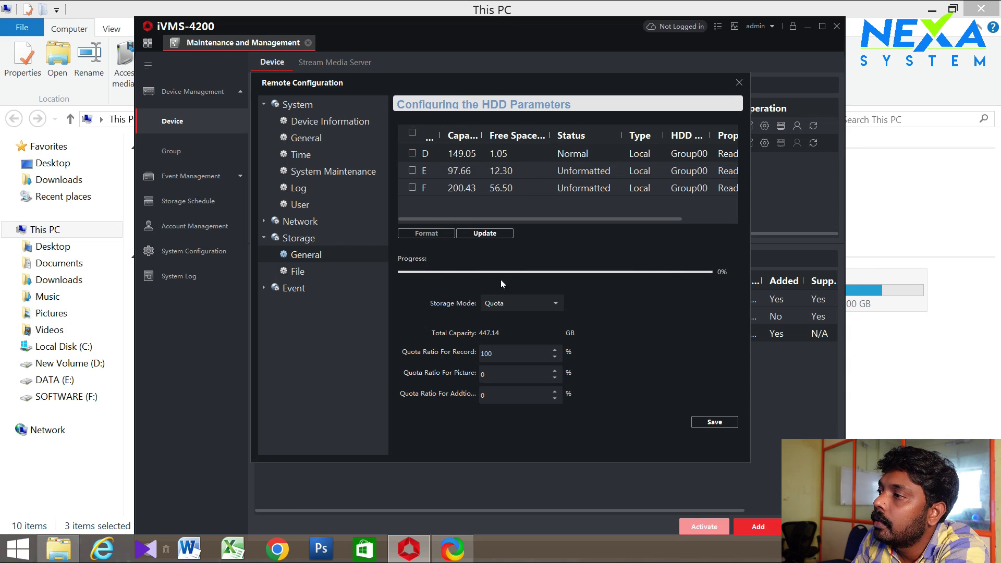
{"action": "left_click", "coordinate": [718, 422]}
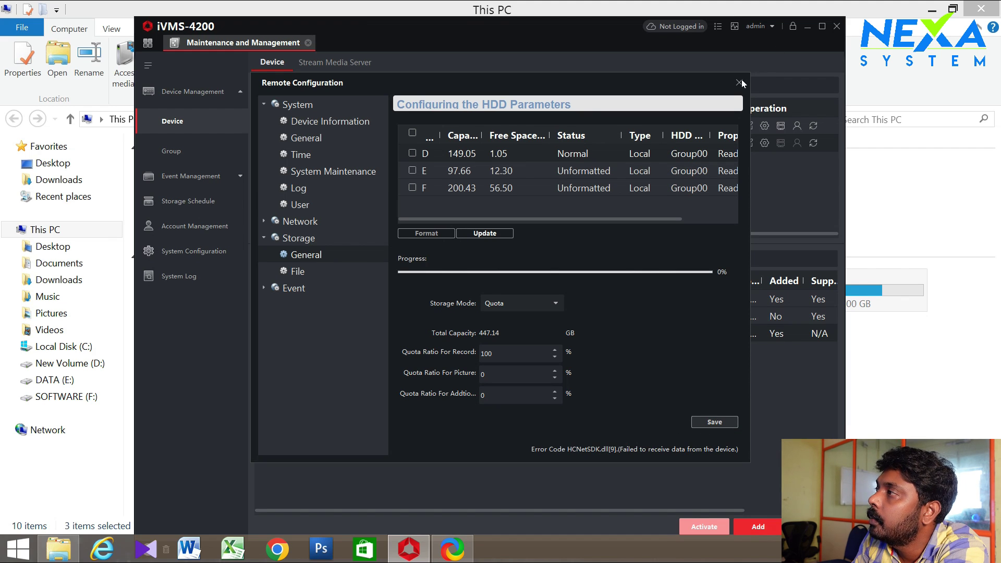
Close the Remote Configuration window and open the iVMS-4200 home control panel
{"action": "left_click", "coordinate": [740, 83]}
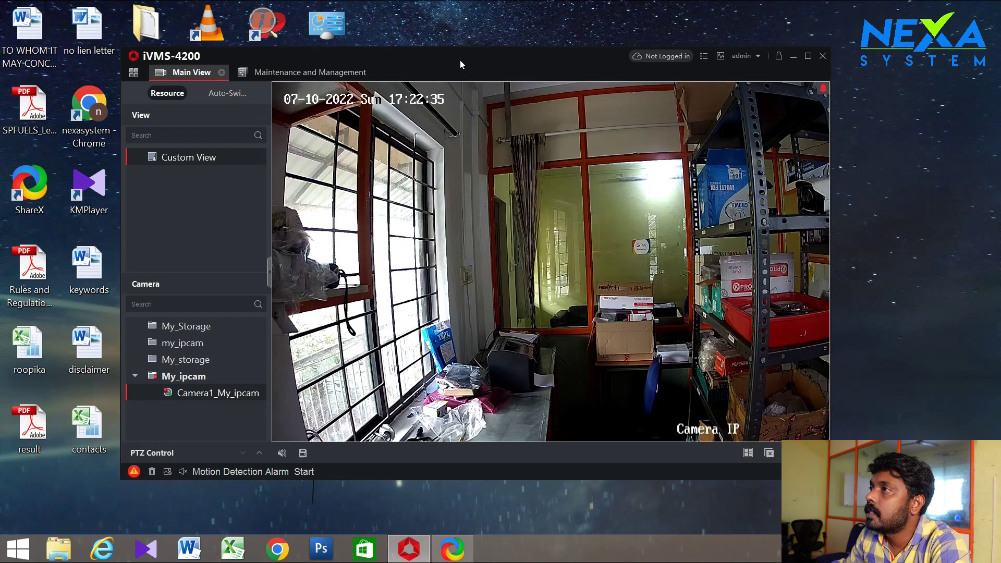
{"action": "left_click_drag", "start_coordinate": [466, 52], "coordinate": [440, 58]}
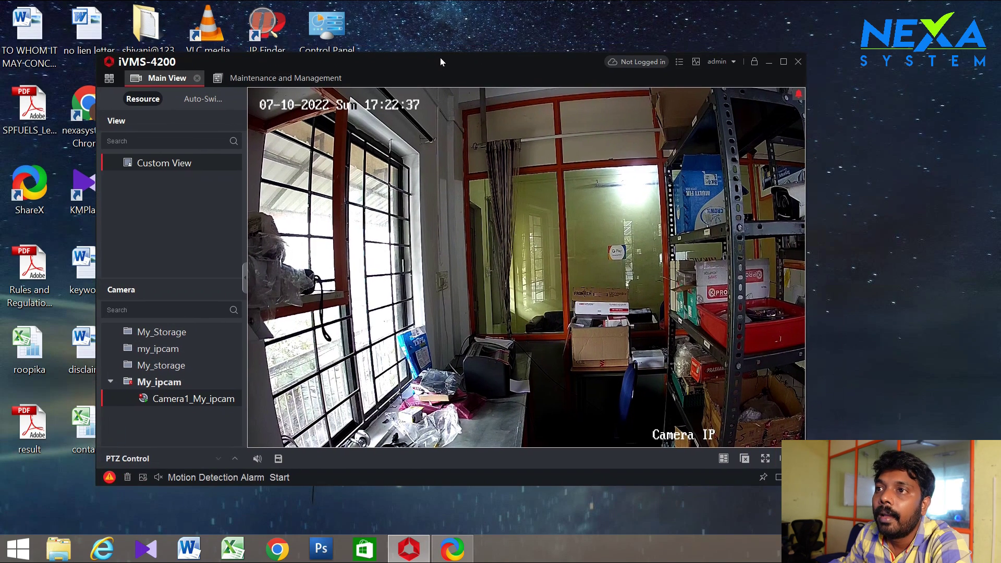
{"action": "left_click", "coordinate": [110, 78]}
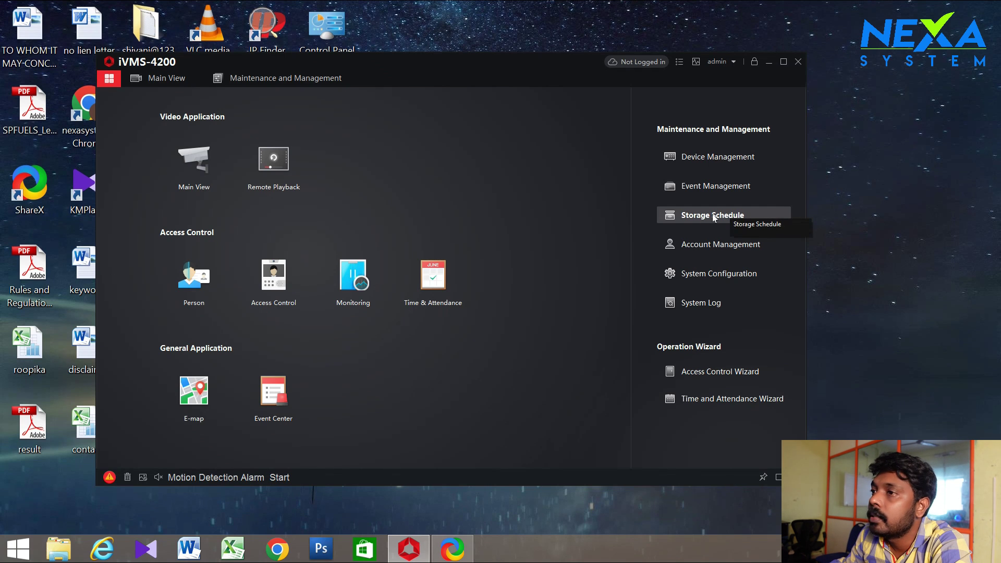
In Storage Schedule, enable on-camera recording with the All-day Template
{"action": "left_click", "coordinate": [714, 216]}
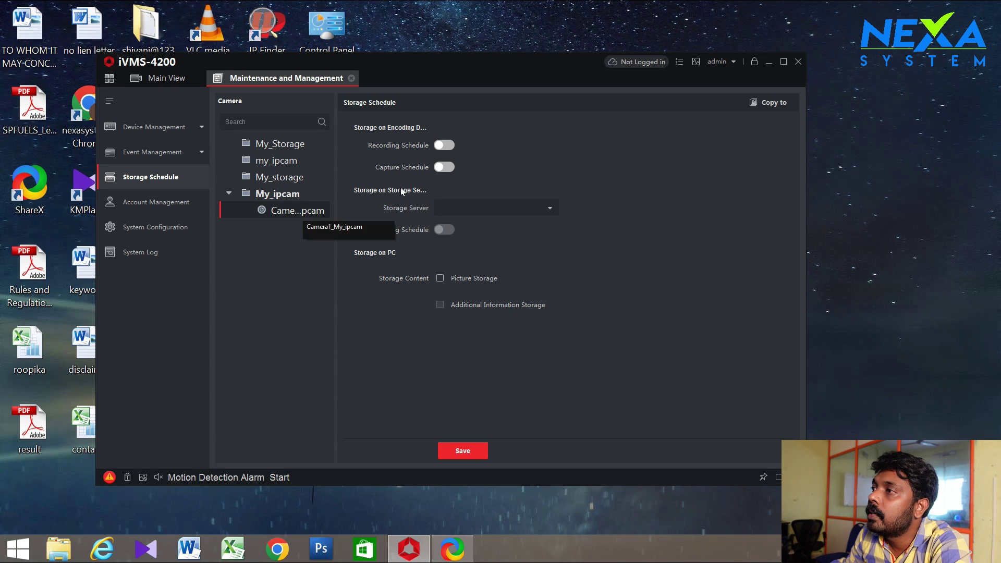
{"action": "left_click", "coordinate": [445, 145]}
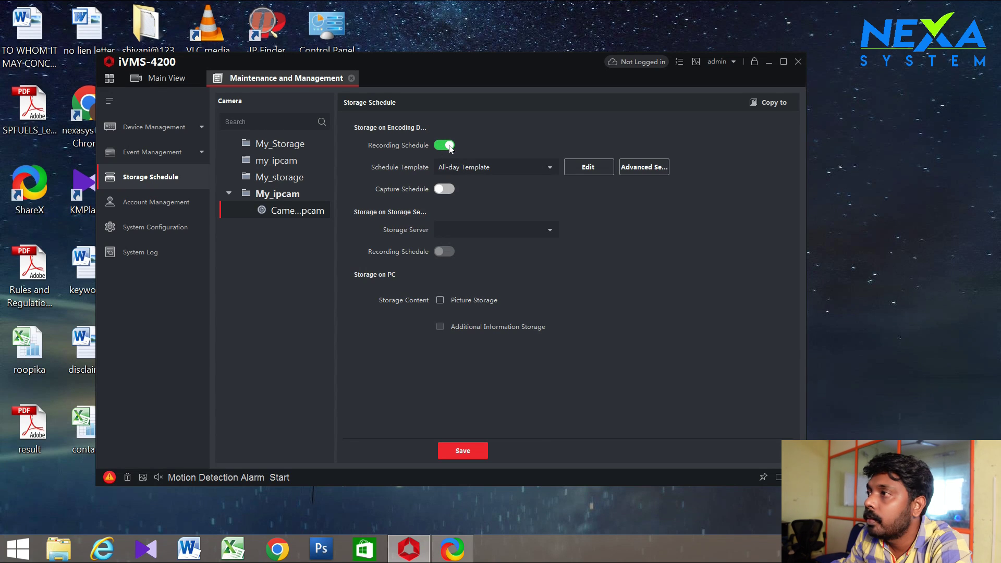
{"action": "left_click", "coordinate": [552, 168]}
{"action": "left_click", "coordinate": [517, 180]}
{"action": "left_click", "coordinate": [601, 167]}
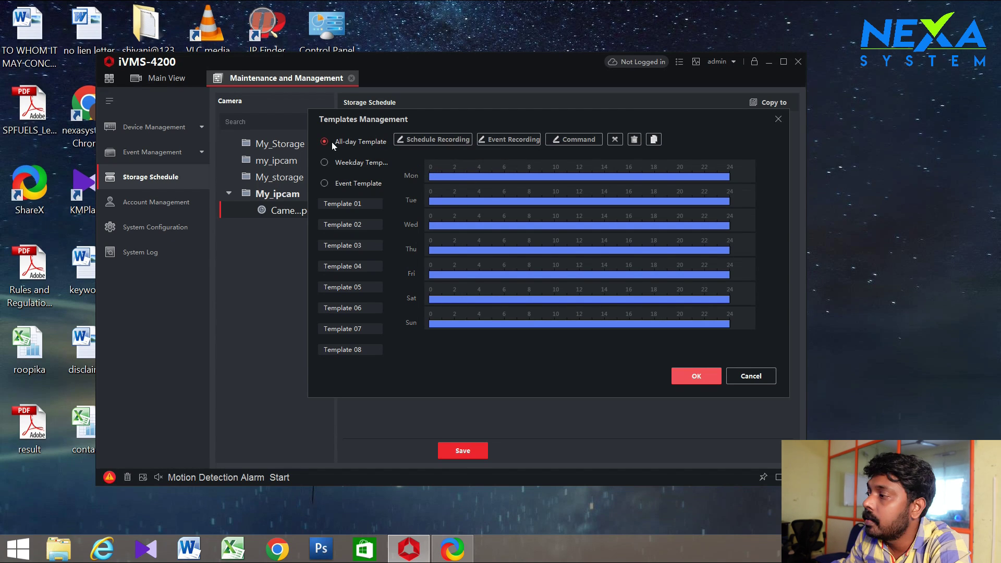
{"action": "left_click", "coordinate": [710, 377]}
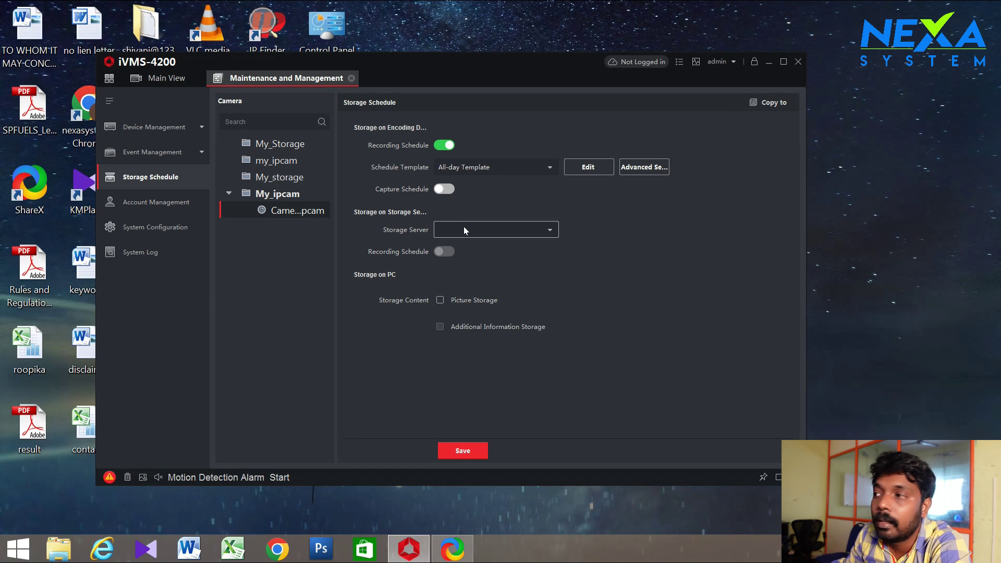
Choose My_storage as the camera's storage server
{"action": "left_click", "coordinate": [549, 231]}
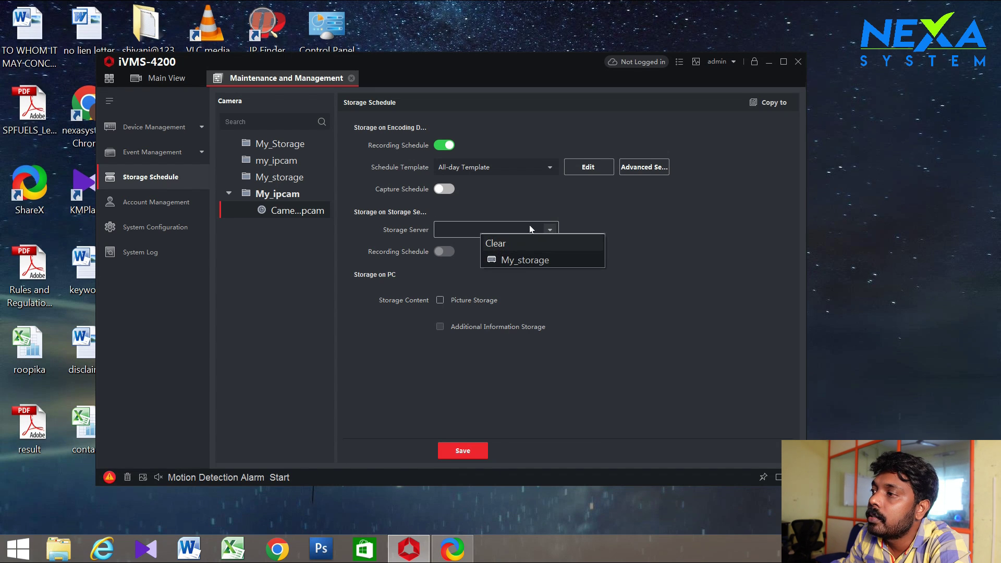
{"action": "left_click", "coordinate": [489, 230]}
{"action": "left_click", "coordinate": [553, 234]}
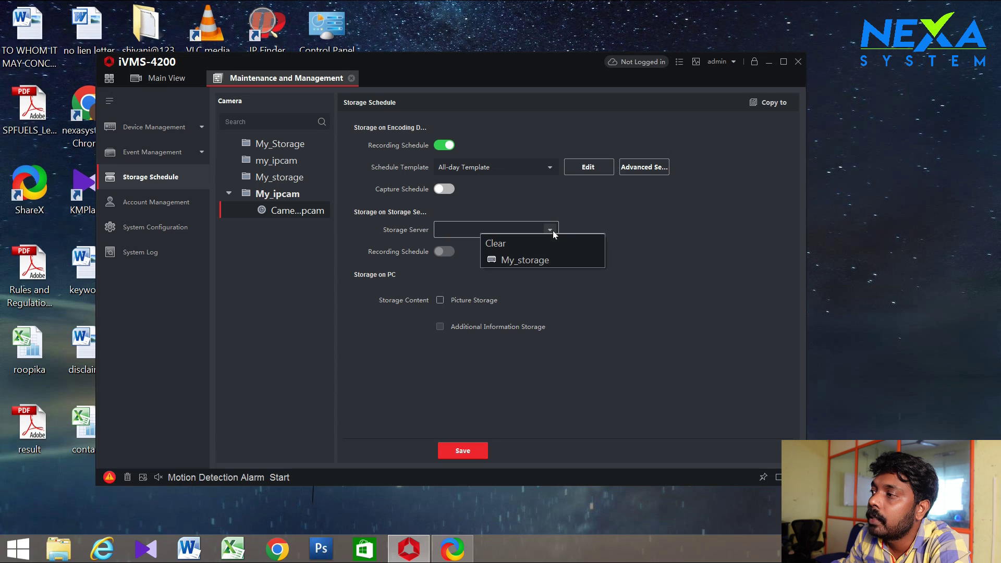
{"action": "left_click", "coordinate": [528, 261]}
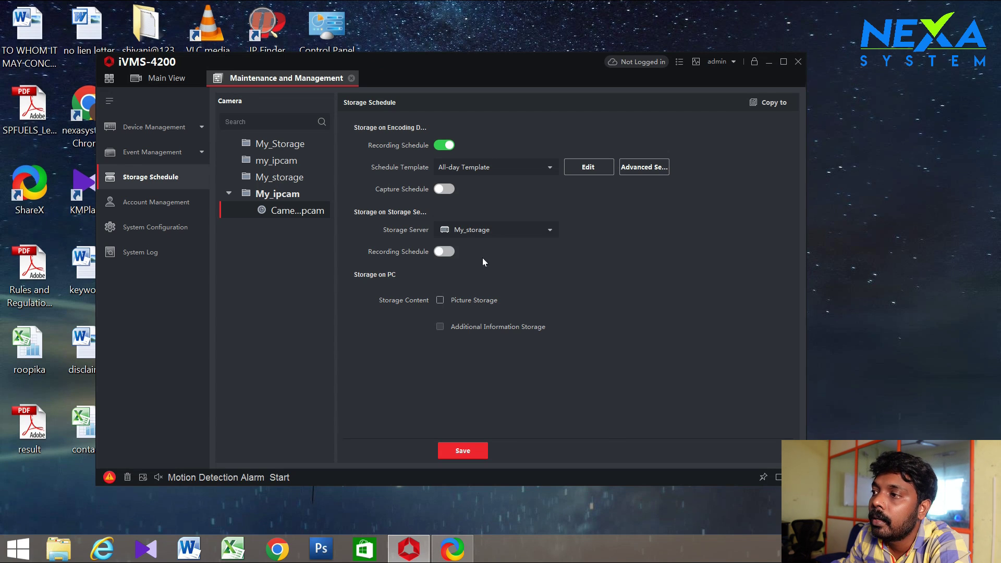
Enable My_storage recording with the All-day Template and save the storage schedule
{"action": "left_click", "coordinate": [453, 252]}
{"action": "left_click", "coordinate": [540, 274]}
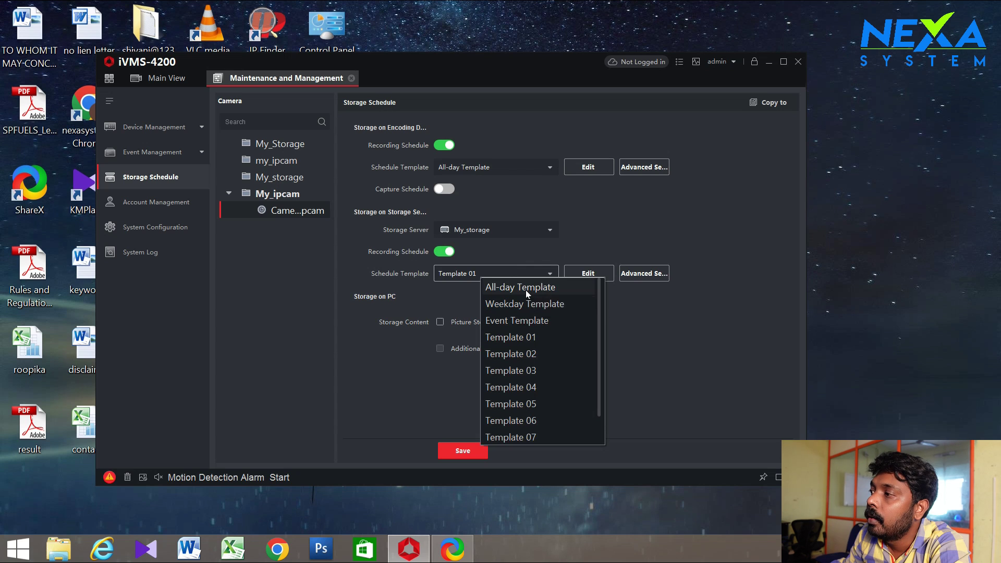
{"action": "left_click", "coordinate": [526, 290]}
{"action": "left_click", "coordinate": [577, 277]}
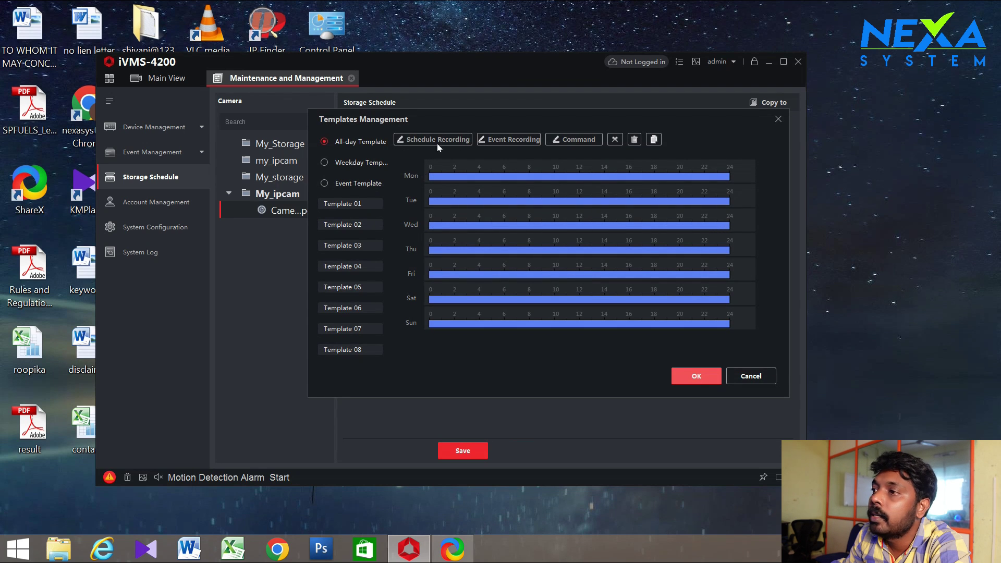
{"action": "left_click", "coordinate": [332, 164]}
{"action": "left_click", "coordinate": [328, 144]}
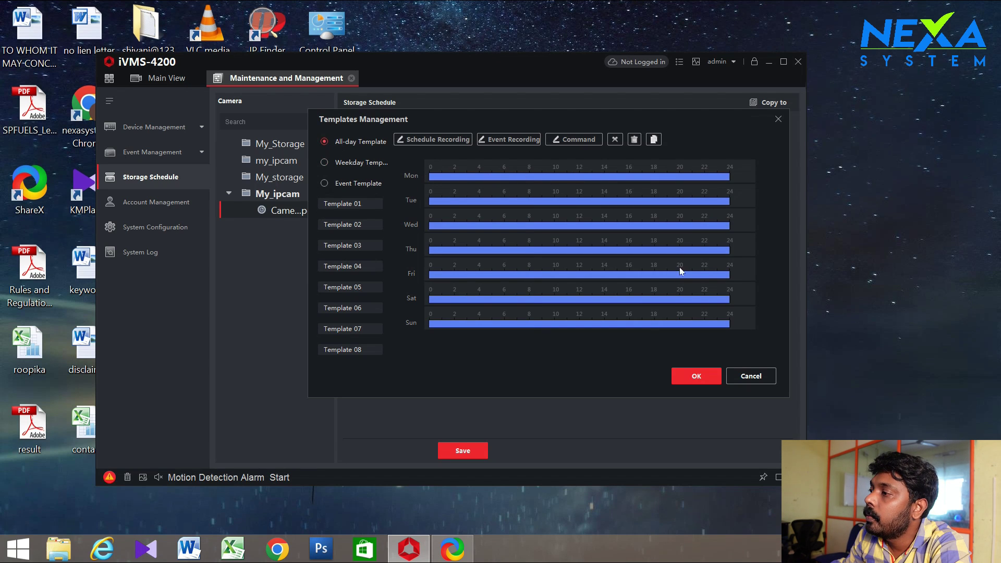
{"action": "left_click", "coordinate": [704, 374]}
{"action": "left_click", "coordinate": [598, 280]}
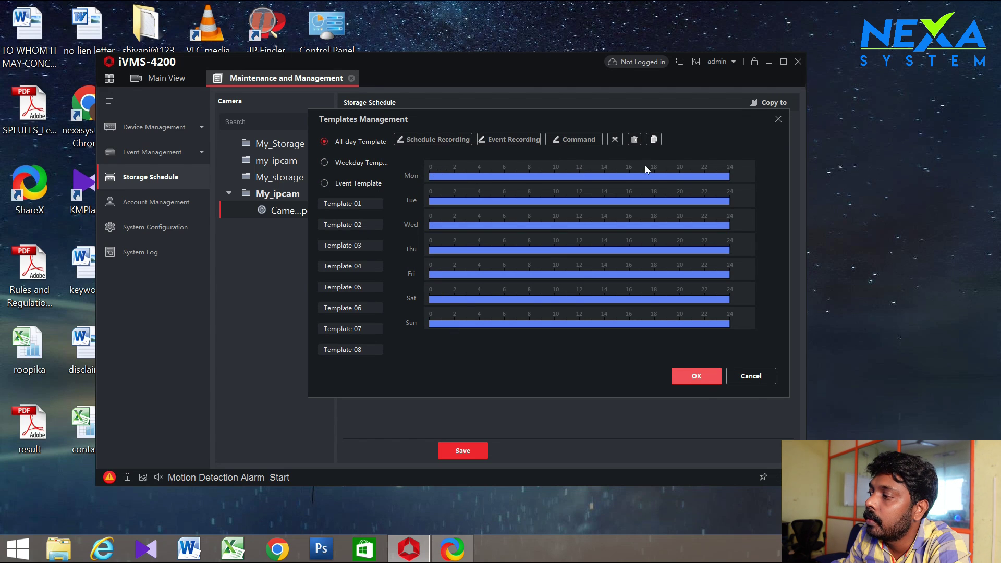
{"action": "left_click", "coordinate": [689, 377]}
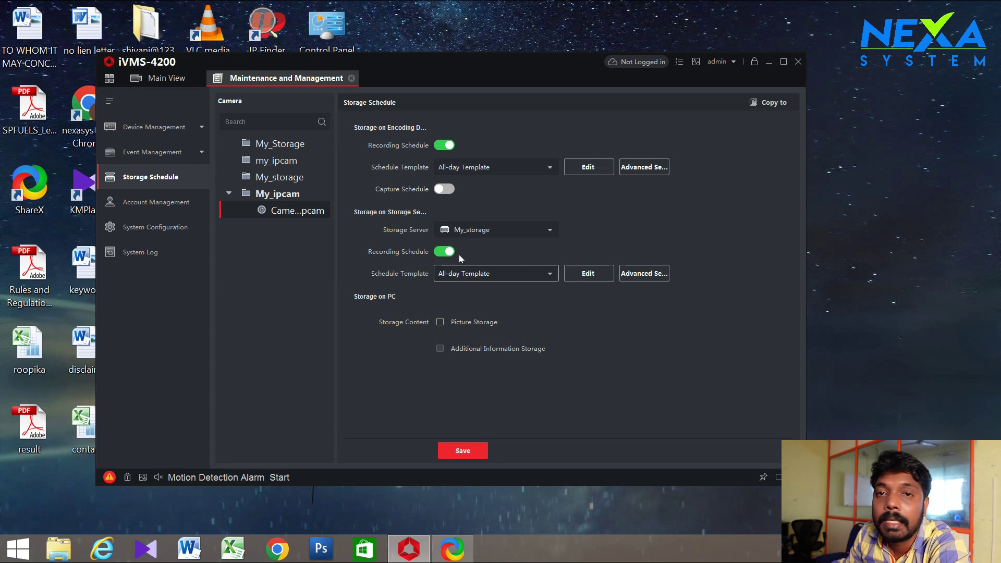
{"action": "left_click", "coordinate": [475, 448]}
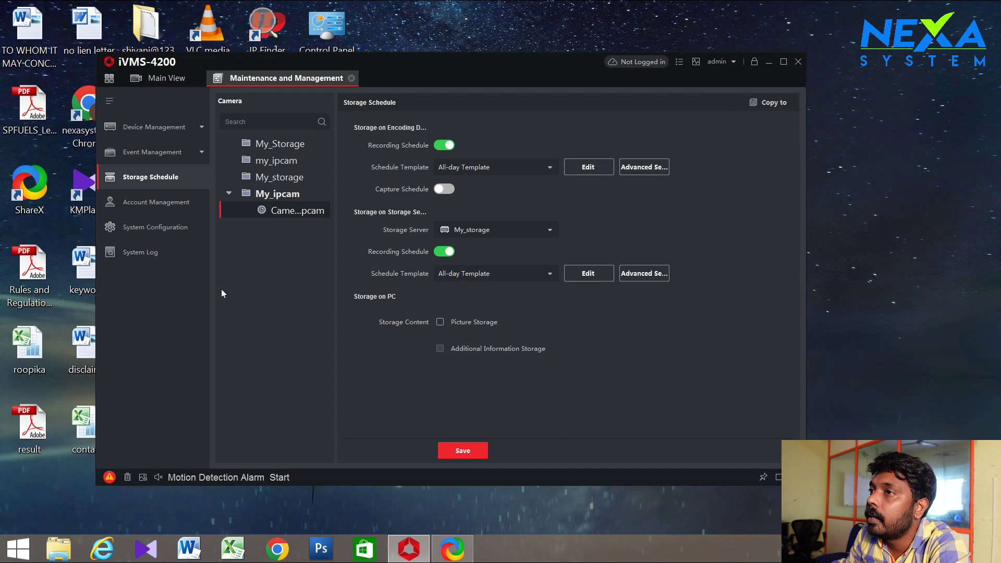
Go to the camera's live view, reposition the iVMS-4200 window, and return to the module home page
{"action": "left_click", "coordinate": [156, 83]}
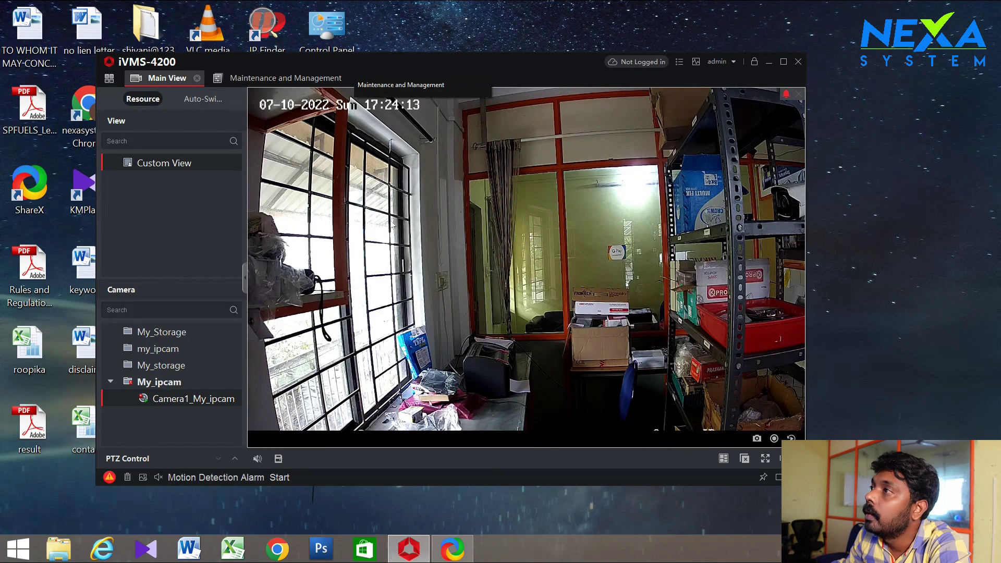
{"action": "left_click_drag", "start_coordinate": [484, 62], "coordinate": [495, 43]}
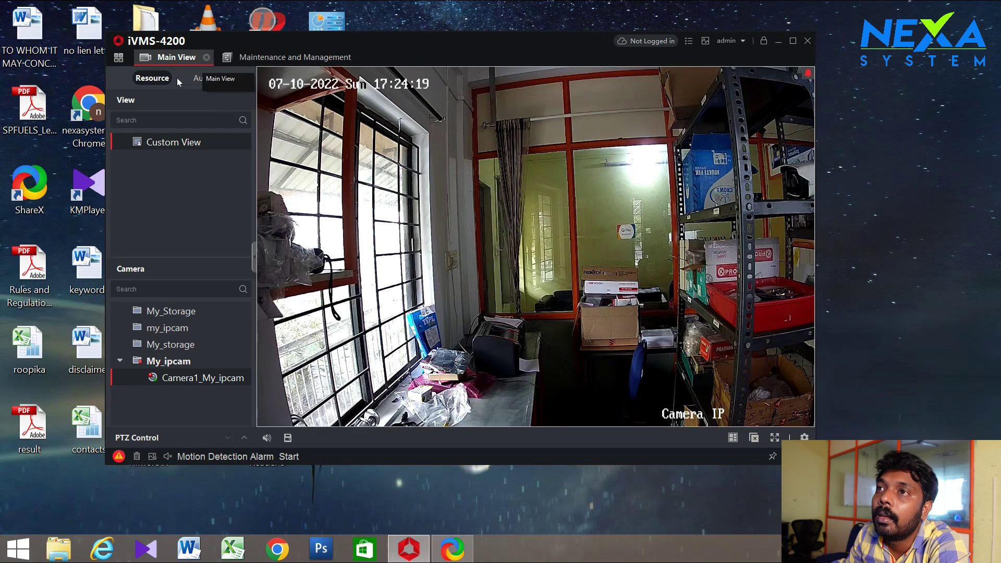
{"action": "left_click", "coordinate": [118, 57]}
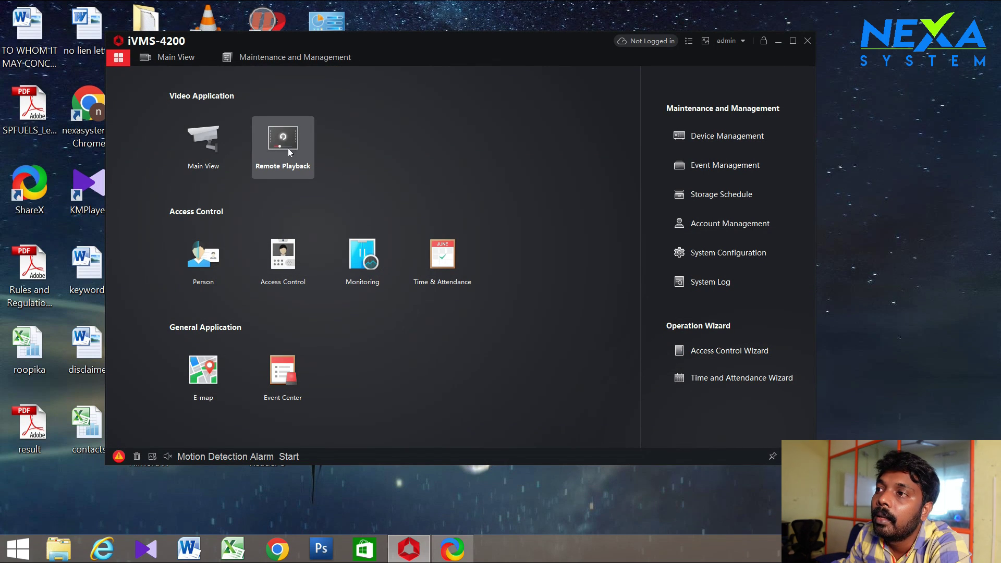
In Remote Playback, play Camera1_My_ipcam's 2022-07-10 recording, retrying after the no-record-file error
{"action": "left_click", "coordinate": [287, 151]}
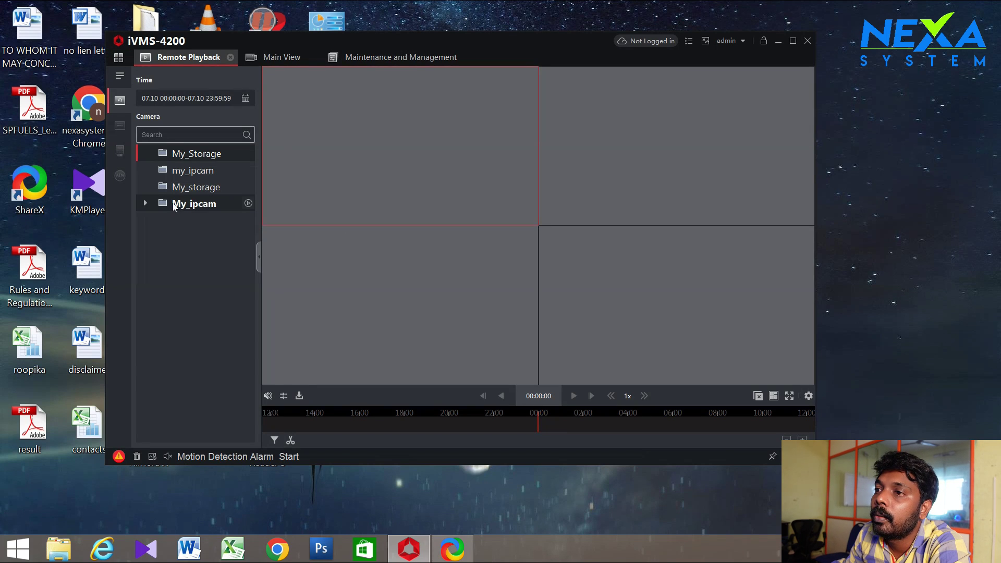
{"action": "left_click", "coordinate": [145, 202]}
{"action": "left_click", "coordinate": [209, 224]}
{"action": "left_click", "coordinate": [247, 220]}
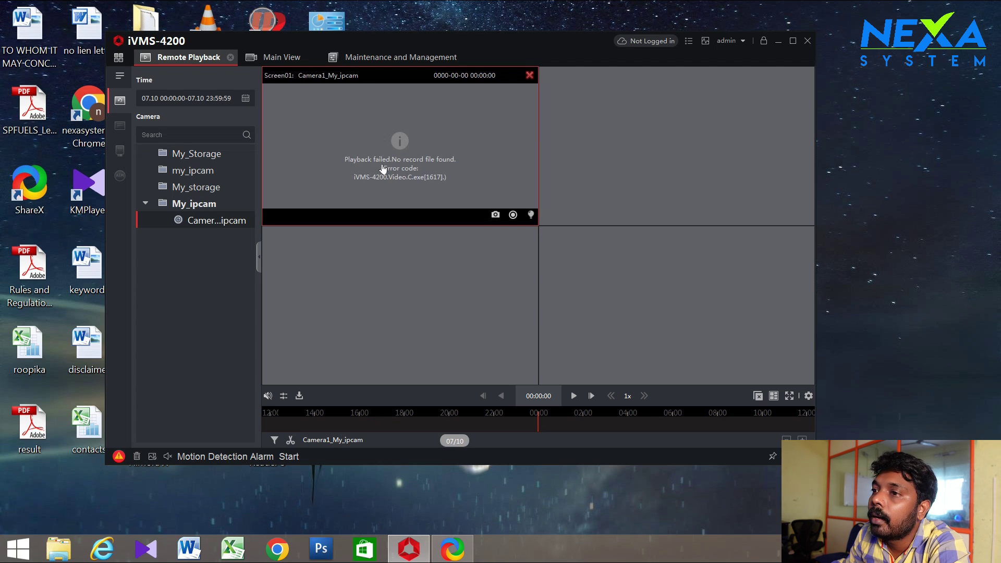
{"action": "left_click", "coordinate": [248, 220]}
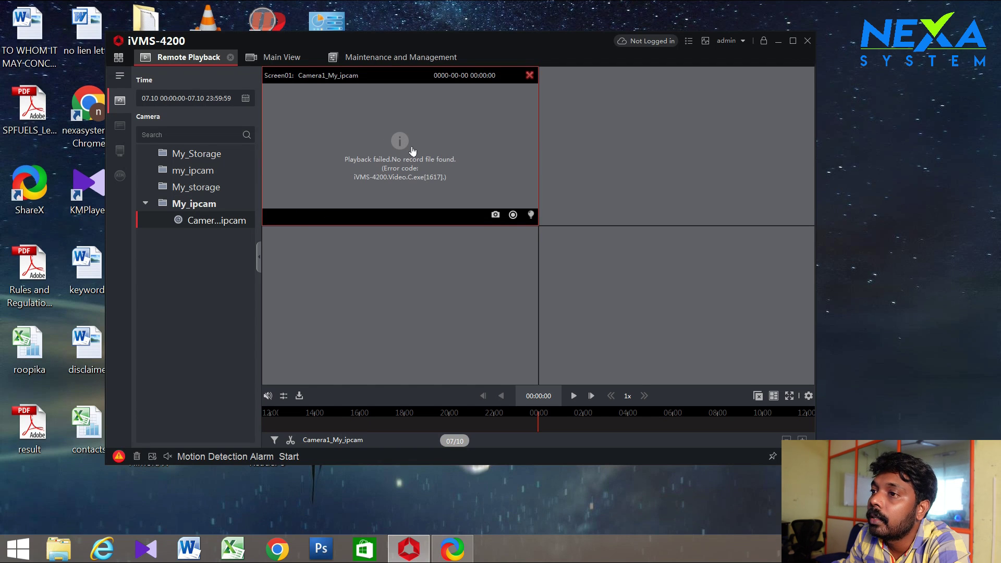
{"action": "left_click", "coordinate": [248, 221]}
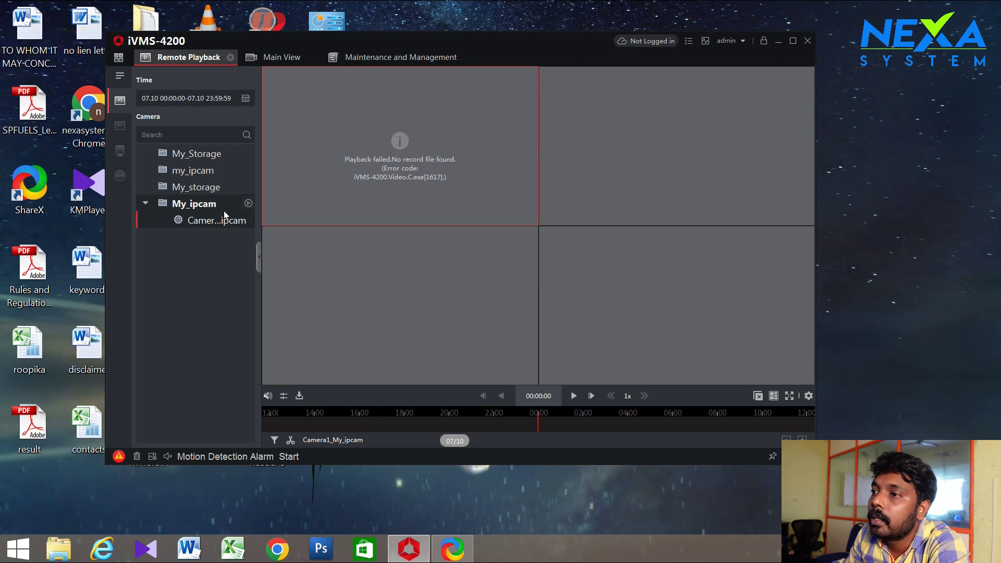
{"action": "left_click", "coordinate": [248, 220]}
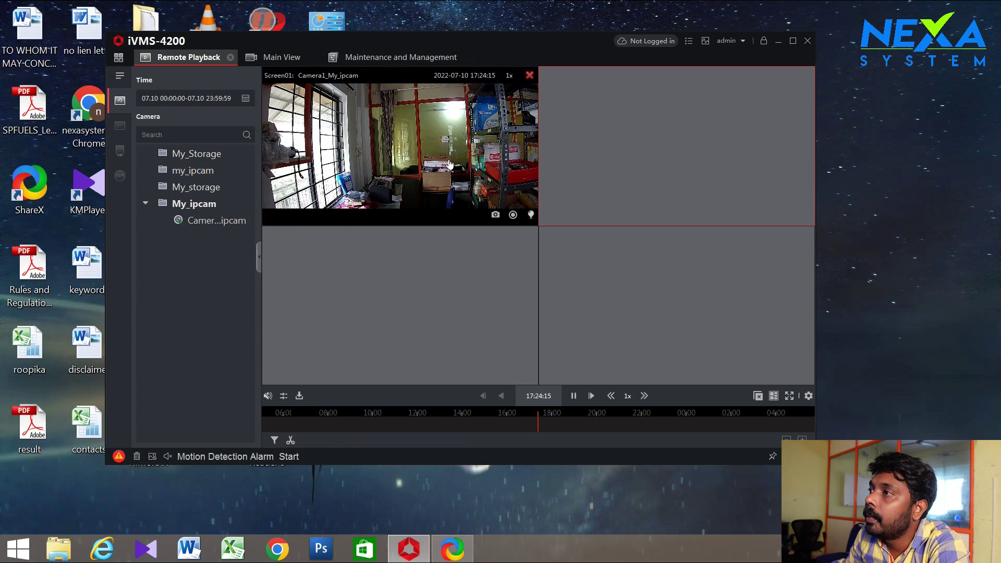
Enlarge Camera1_My_ipcam's playback to fill the area, restart it, then open the live Main View
{"action": "double_click", "coordinate": [447, 150]}
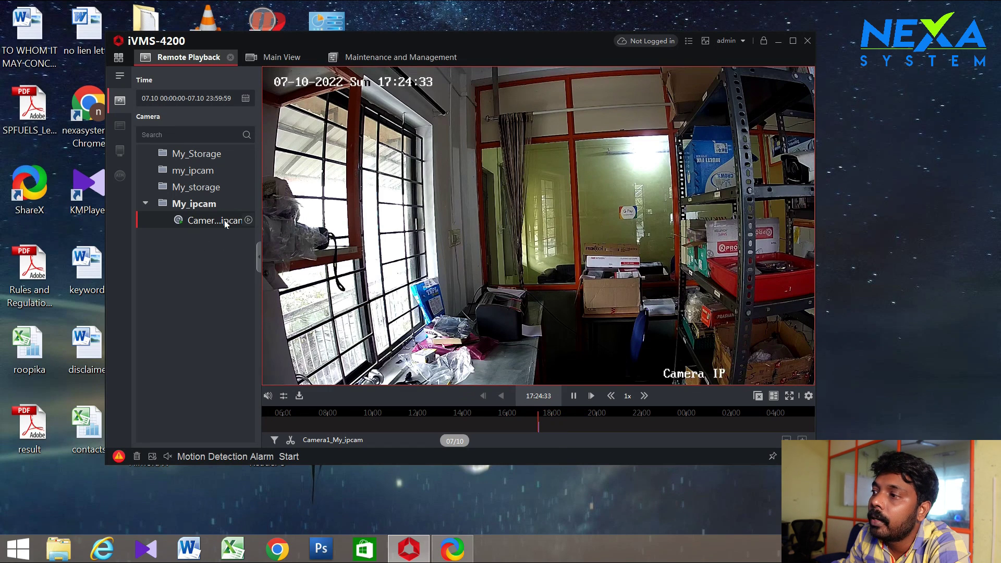
{"action": "left_click", "coordinate": [249, 220]}
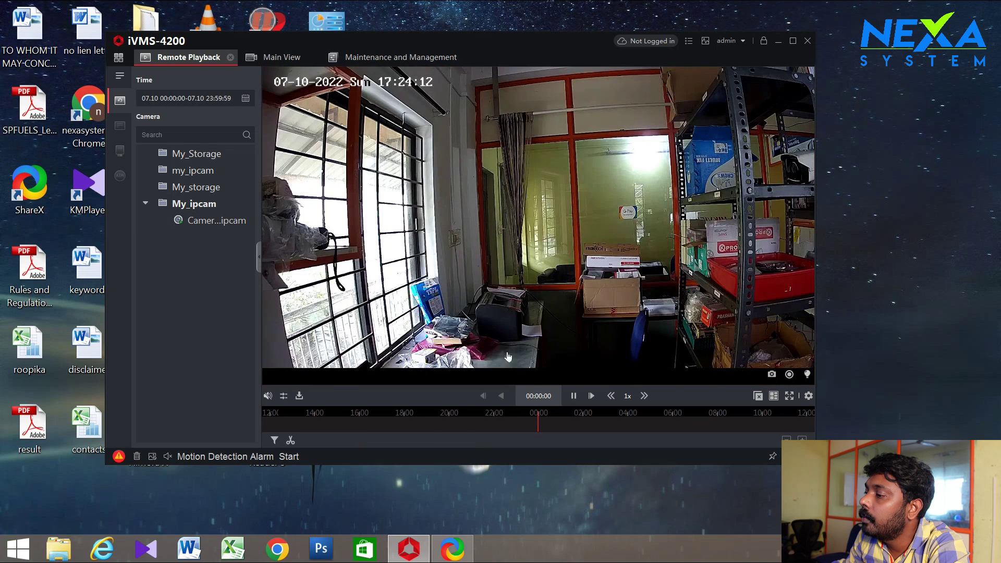
{"action": "scroll", "coordinate": [581, 428], "scroll_direction": "up", "scroll_amount": 5}
{"action": "scroll", "coordinate": [553, 424], "scroll_direction": "down", "scroll_amount": 5}
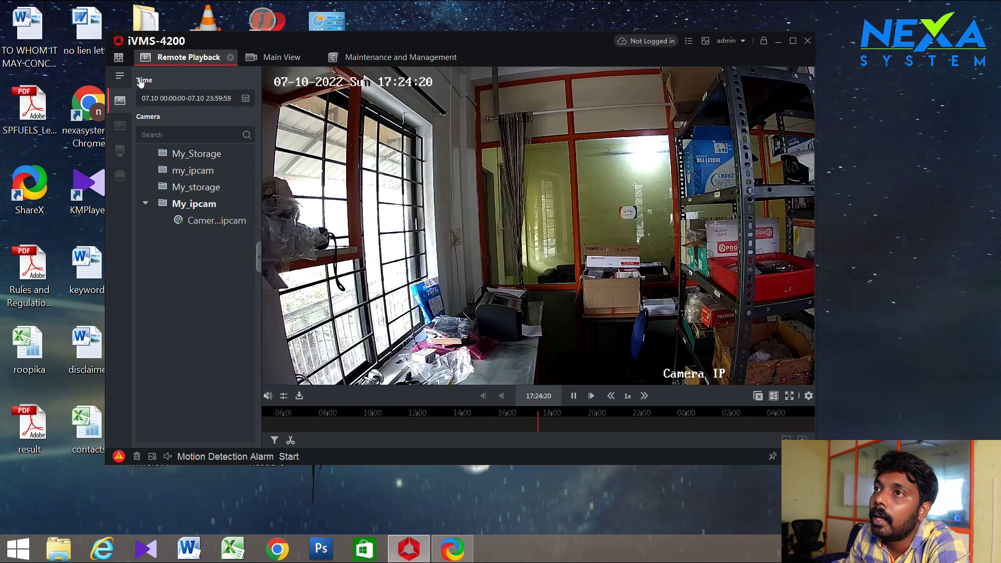
{"action": "left_click", "coordinate": [118, 56]}
{"action": "left_click", "coordinate": [227, 149]}
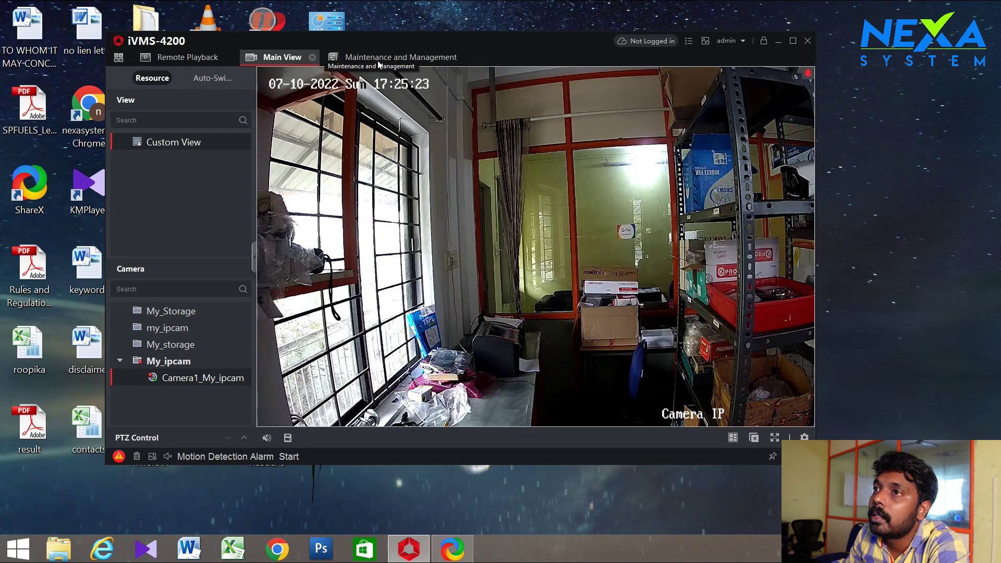
Show Camera1_My_ipcam's live video in a single enlarged pane, then go back to Remote Playback
{"action": "left_click", "coordinate": [118, 57]}
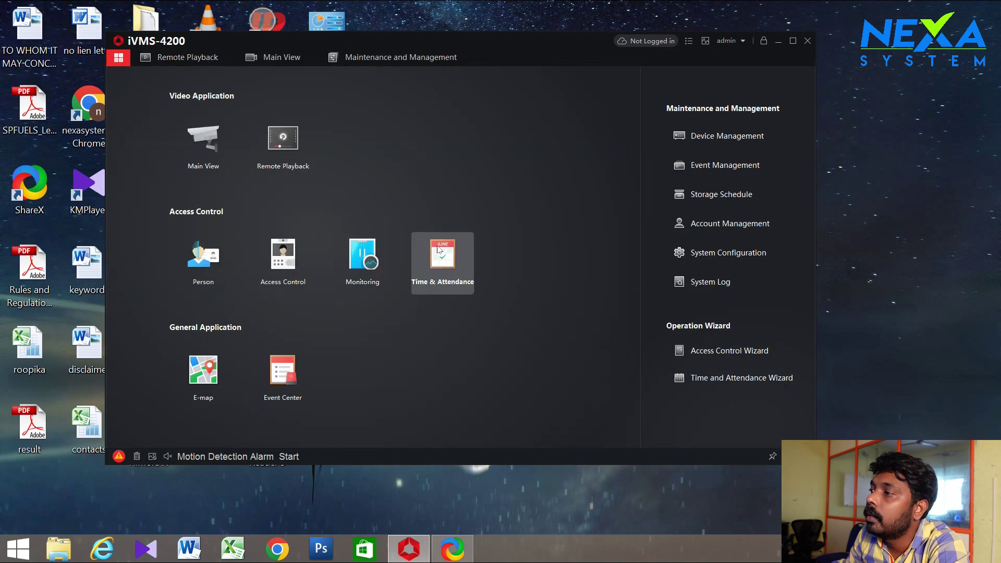
{"action": "left_click", "coordinate": [280, 143]}
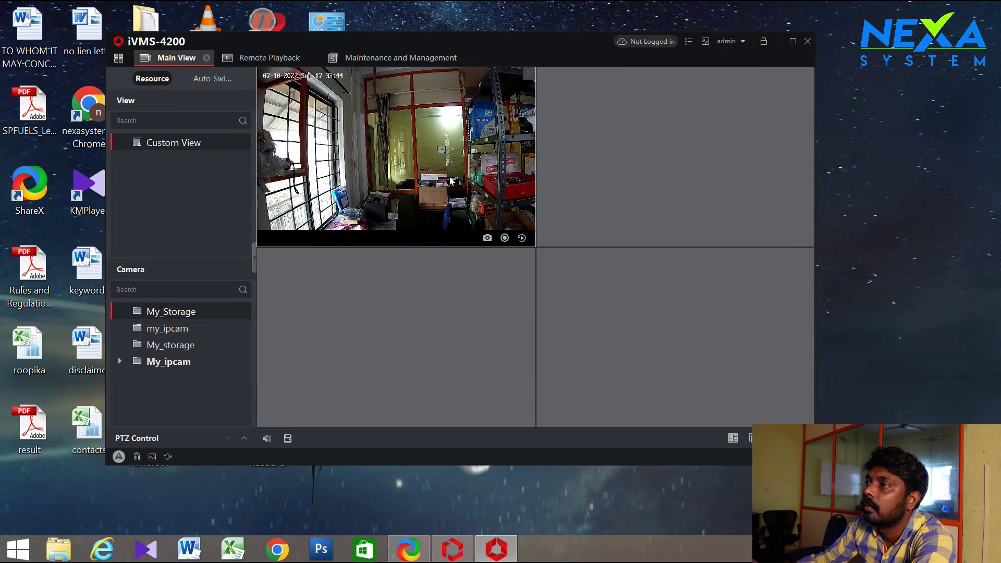
{"action": "double_click", "coordinate": [451, 181]}
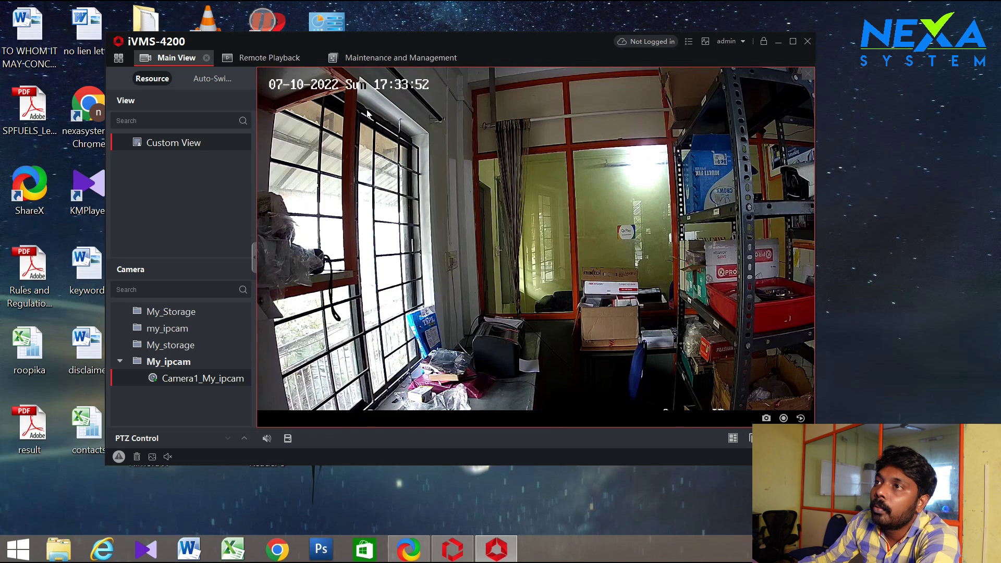
{"action": "left_click", "coordinate": [265, 59]}
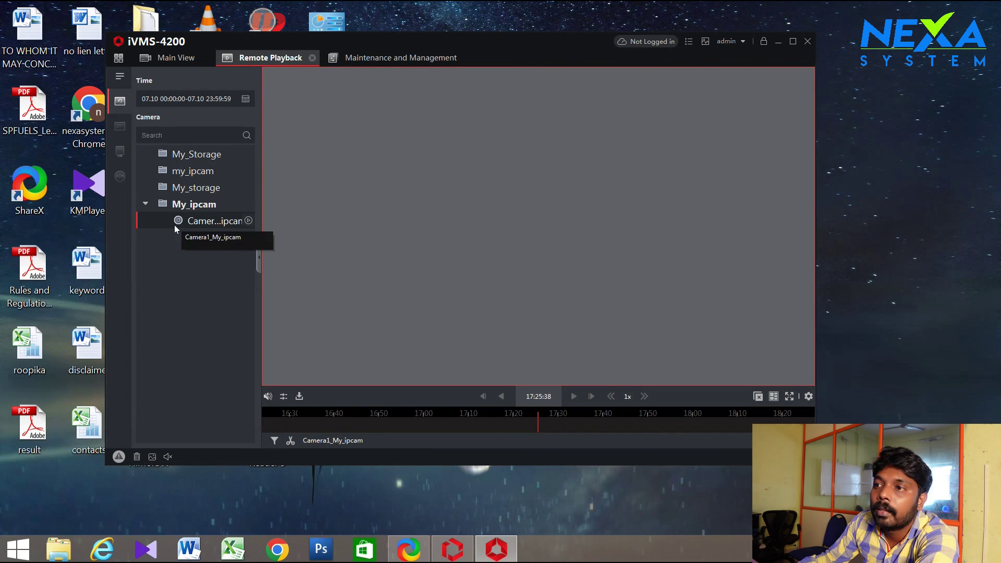
Start the July 10 recording, pause it, step back one frame, and seek to about 17:26
{"action": "left_click", "coordinate": [249, 221]}
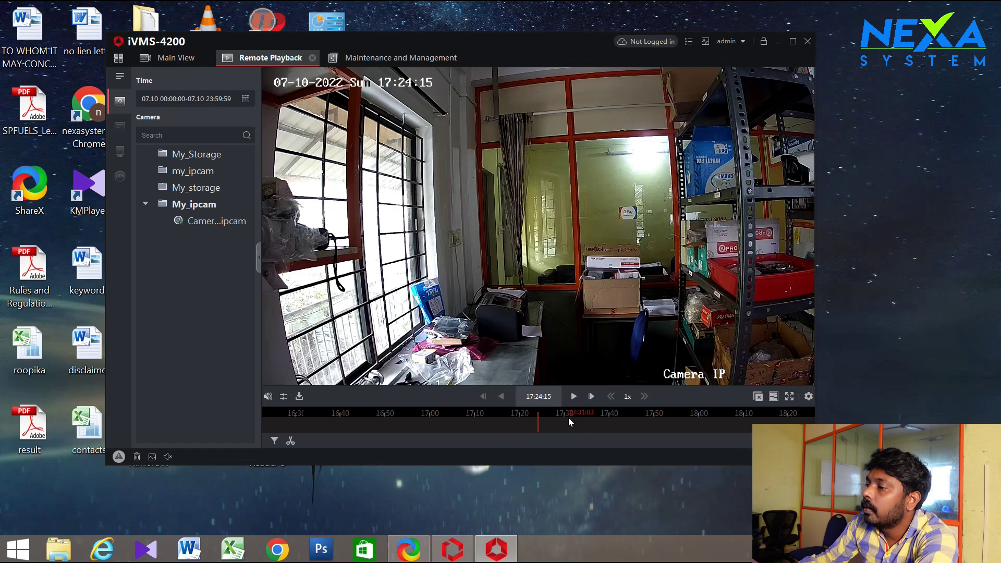
{"action": "scroll", "coordinate": [546, 424], "scroll_direction": "up", "scroll_amount": 2}
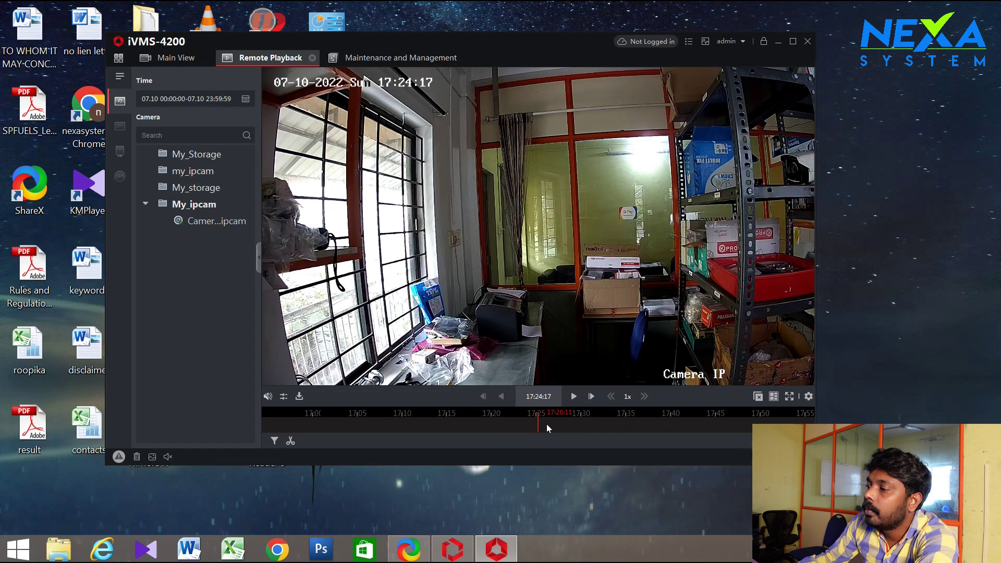
{"action": "scroll", "coordinate": [549, 424], "scroll_direction": "up", "scroll_amount": 1}
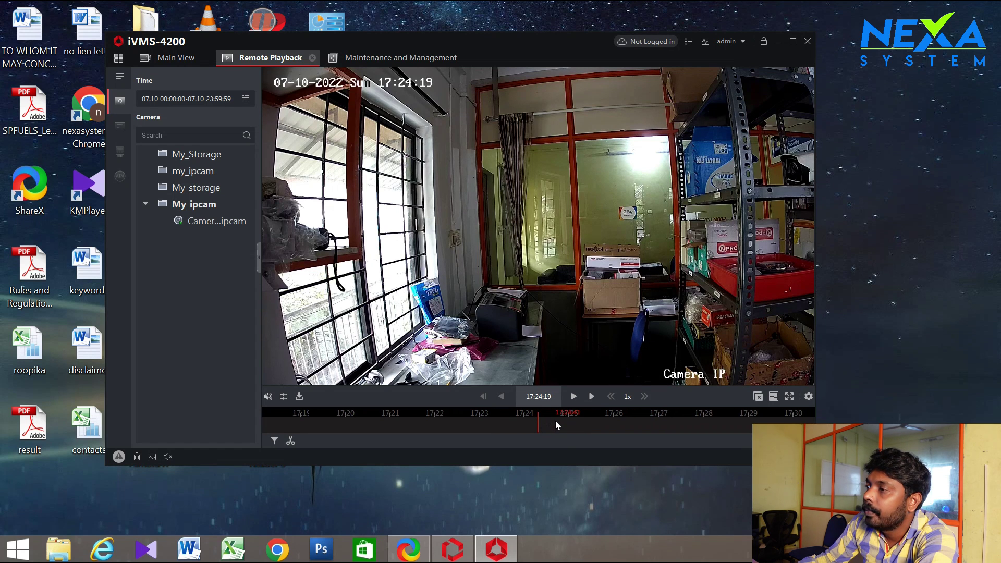
{"action": "left_click", "coordinate": [552, 349]}
{"action": "left_click", "coordinate": [573, 397]}
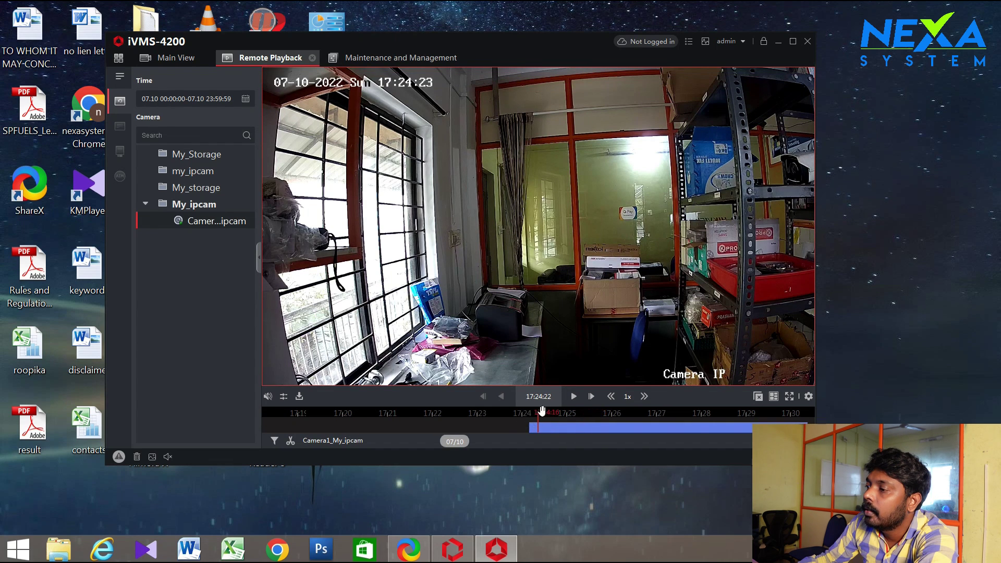
{"action": "left_click", "coordinate": [590, 395]}
{"action": "left_click_drag", "start_coordinate": [600, 425], "coordinate": [565, 416]}
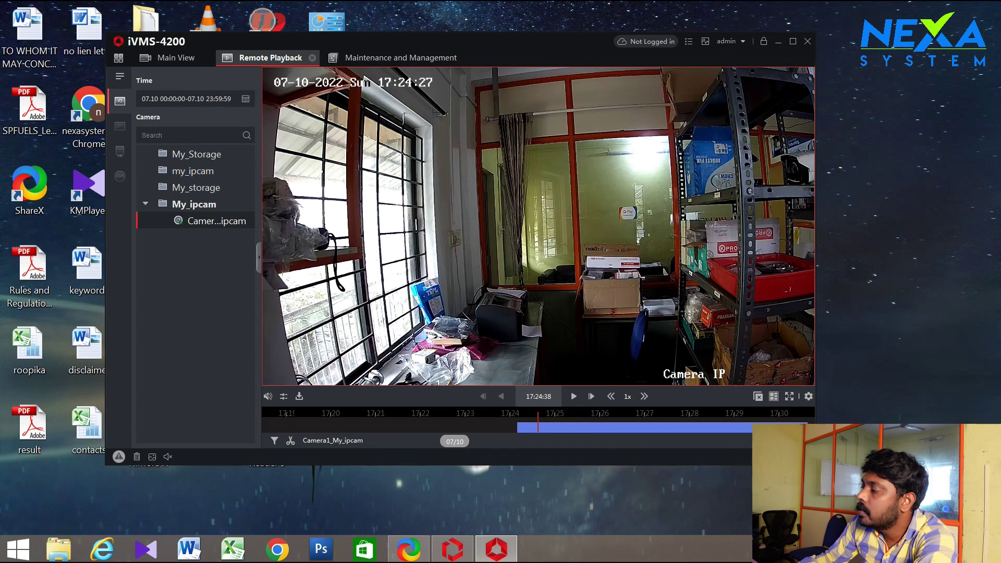
Confirm the system date is Sunday July 10 2022, then seek between about 17:24 and 17:26:48
{"action": "left_click", "coordinate": [972, 550]}
{"action": "left_click", "coordinate": [972, 549]}
{"action": "left_click", "coordinate": [973, 549]}
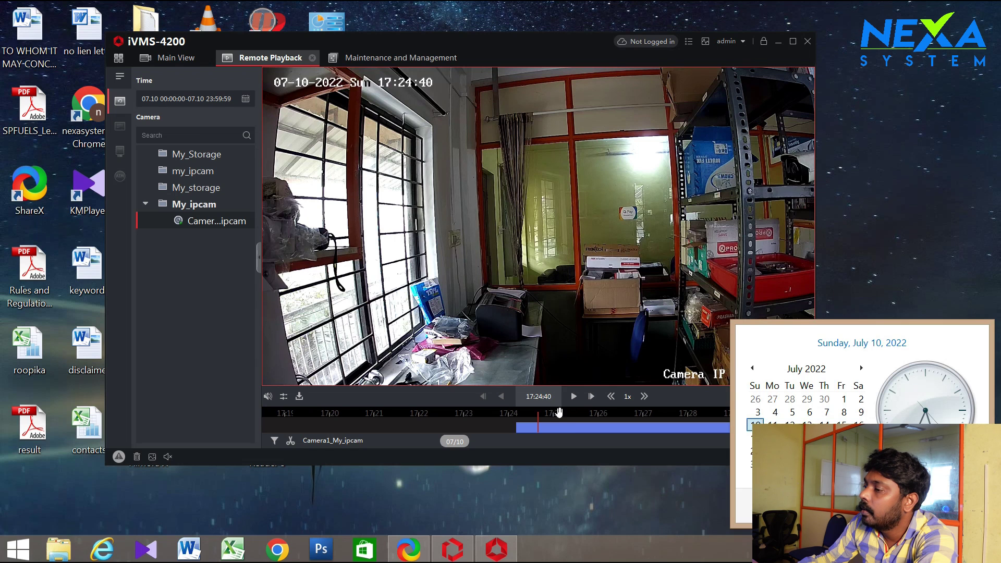
{"action": "left_click", "coordinate": [569, 413]}
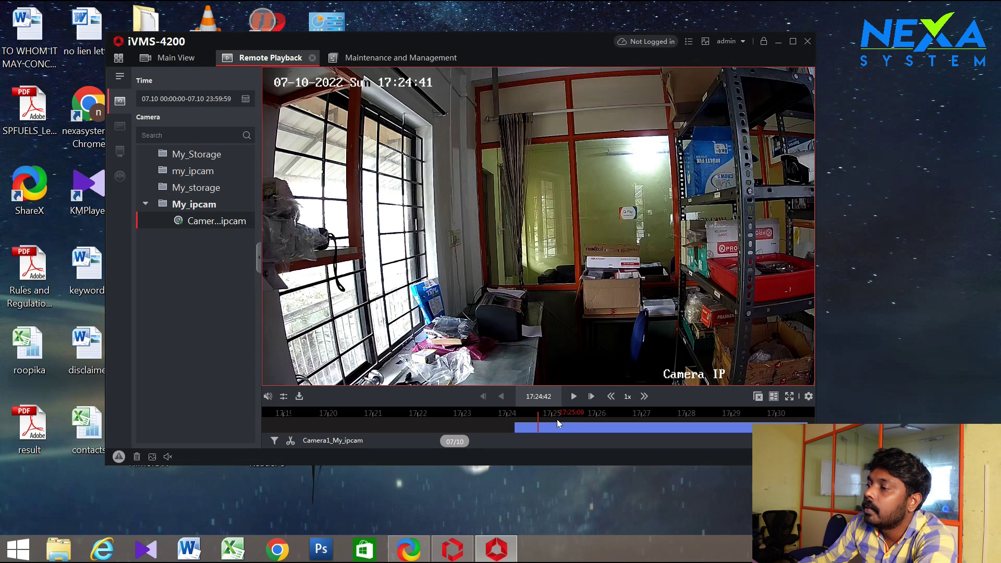
{"action": "left_click_drag", "start_coordinate": [550, 414], "coordinate": [571, 413]}
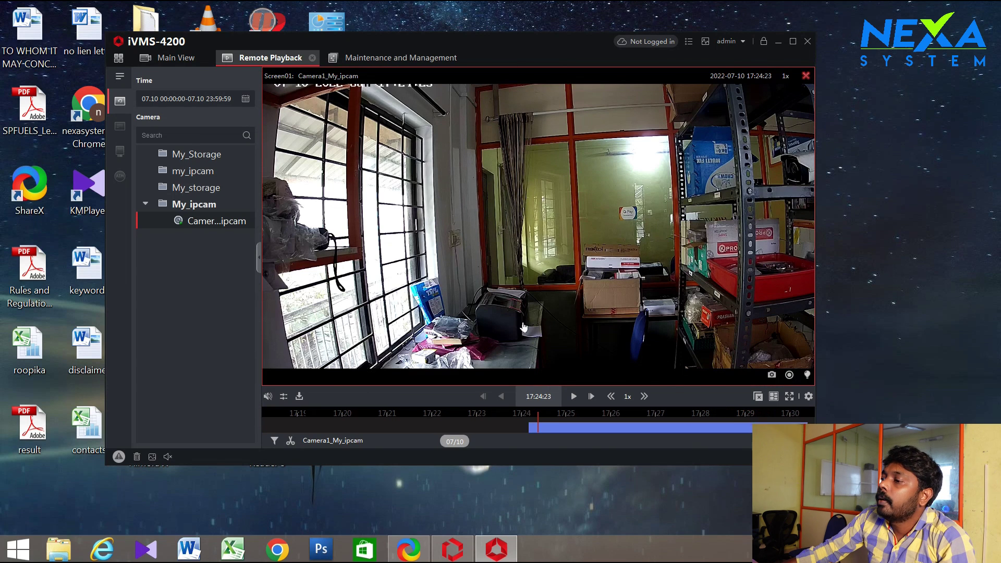
{"action": "left_click_drag", "start_coordinate": [651, 413], "coordinate": [549, 425]}
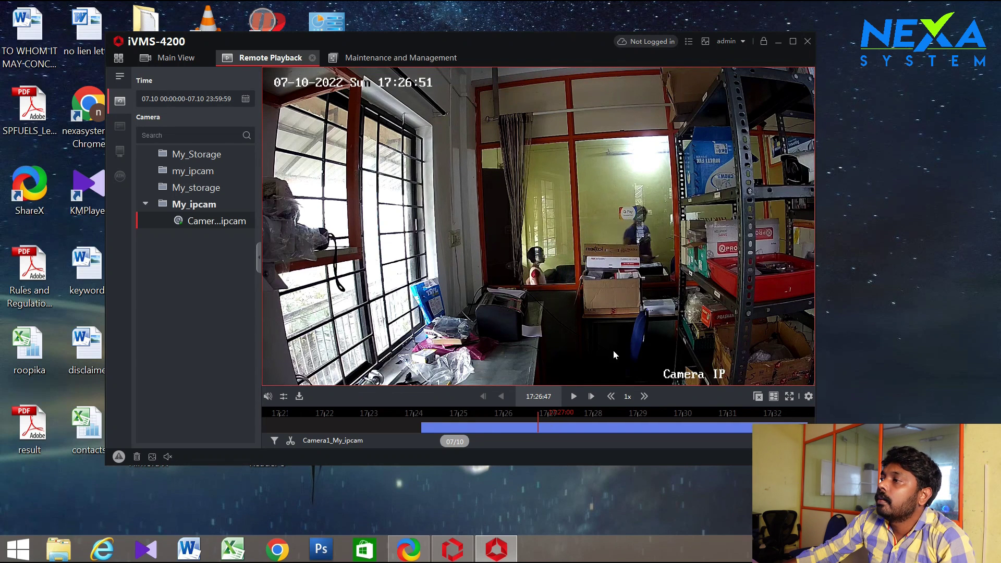
{"action": "left_click_drag", "start_coordinate": [557, 428], "coordinate": [657, 431]}
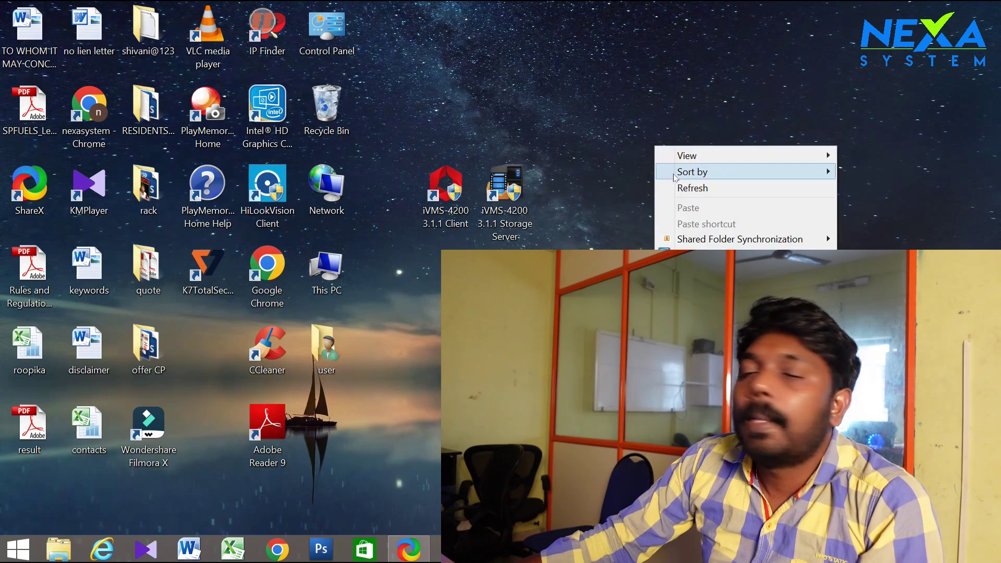
Move iVMS-4200 out of the way, highlight the Storage Server shortcut, and refresh the desktop
{"action": "left_click", "coordinate": [680, 185]}
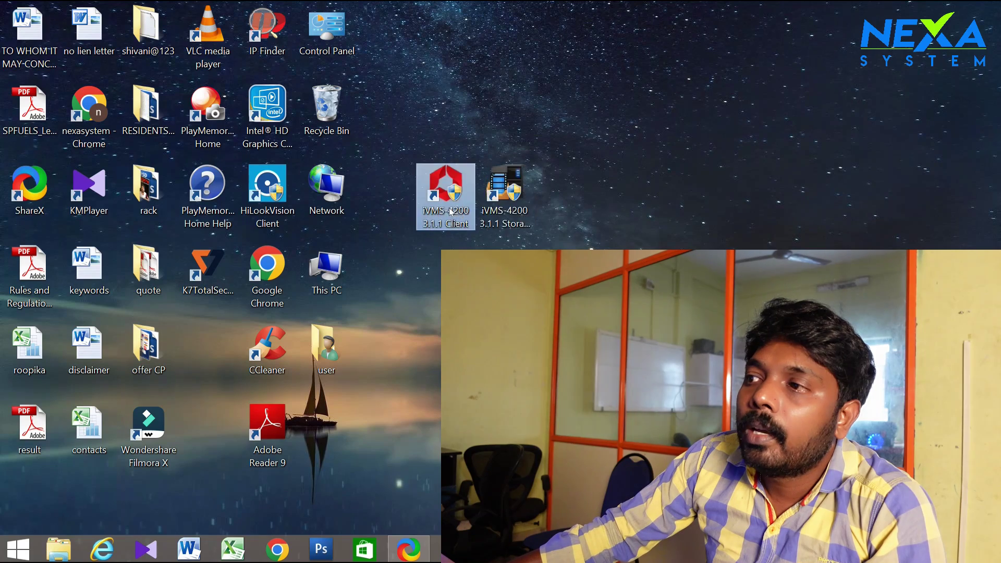
{"action": "left_click", "coordinate": [531, 199]}
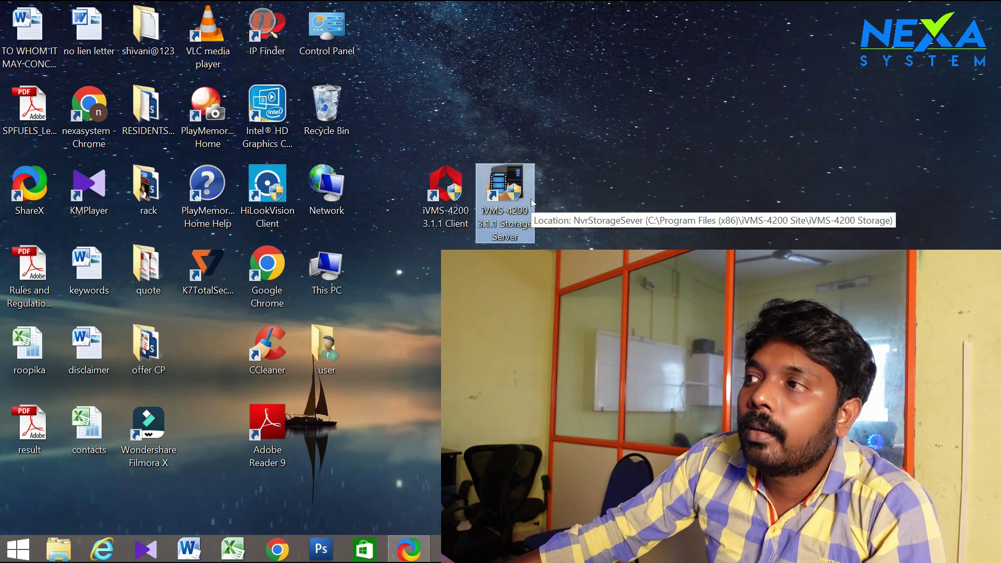
{"action": "right_click", "coordinate": [614, 148]}
{"action": "left_click", "coordinate": [647, 191]}
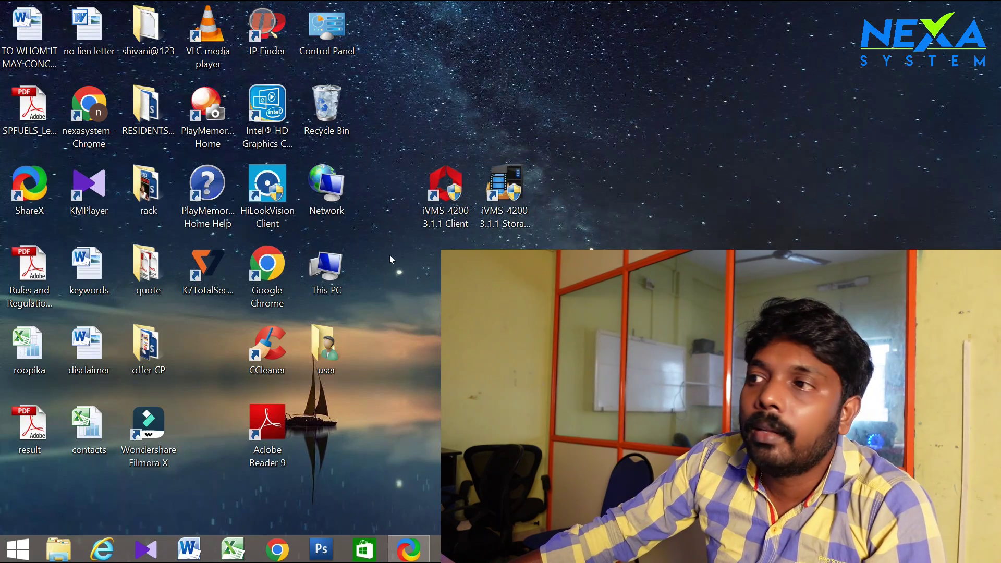